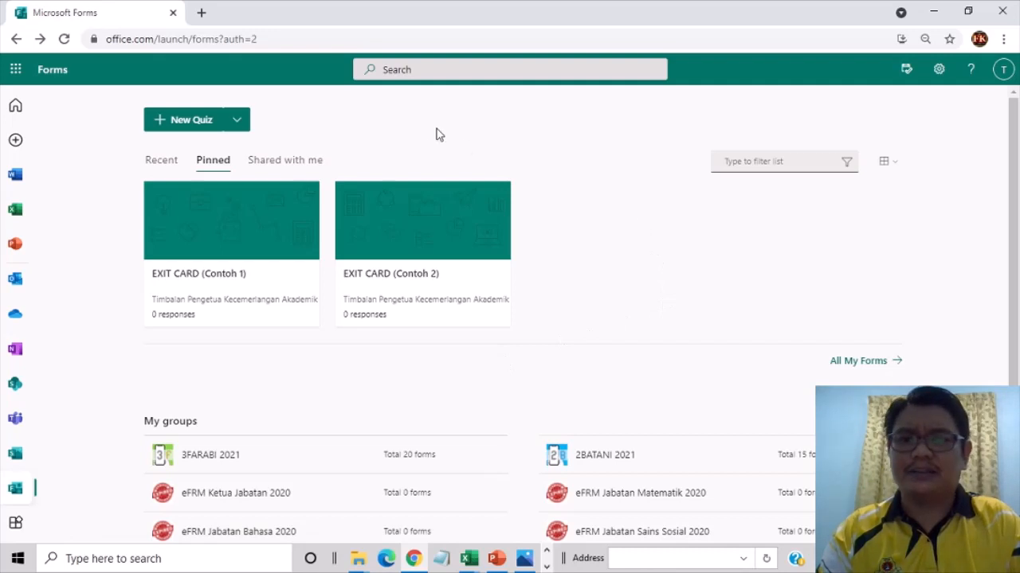
- Check the new-form option in the forms list, and open the pinned EXIT CARD (Contoh 1) form for editing
click(235, 121)
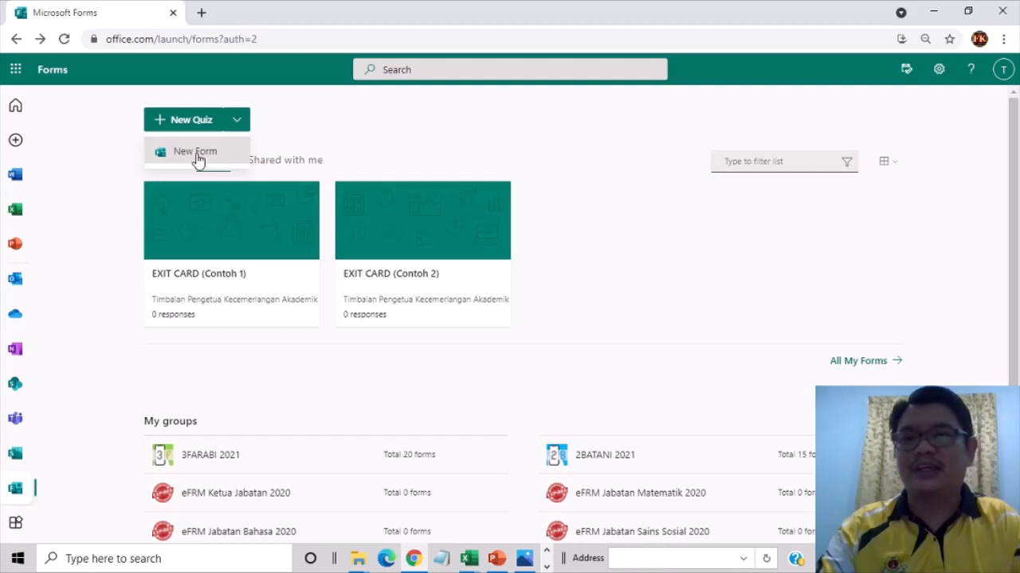
click(286, 139)
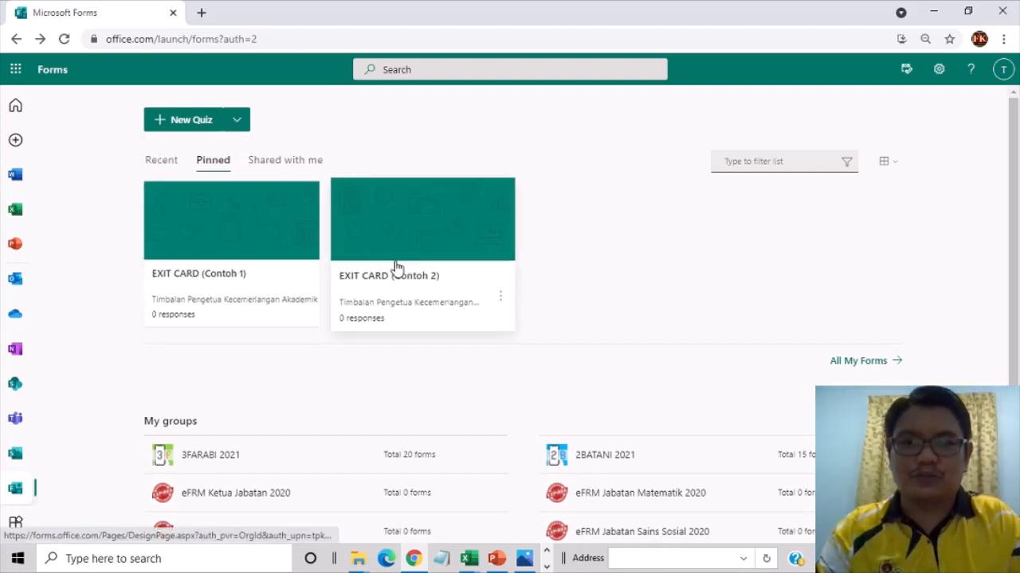
click(248, 238)
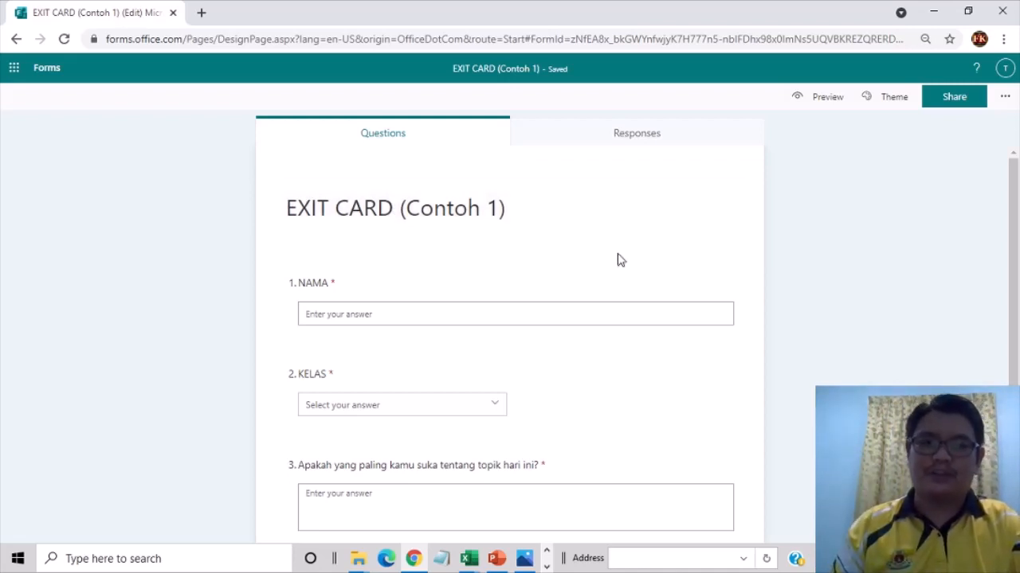
- Examine the form's title and description fields and the question types that can be added below them
drag(1015, 244, 1016, 236)
click(394, 231)
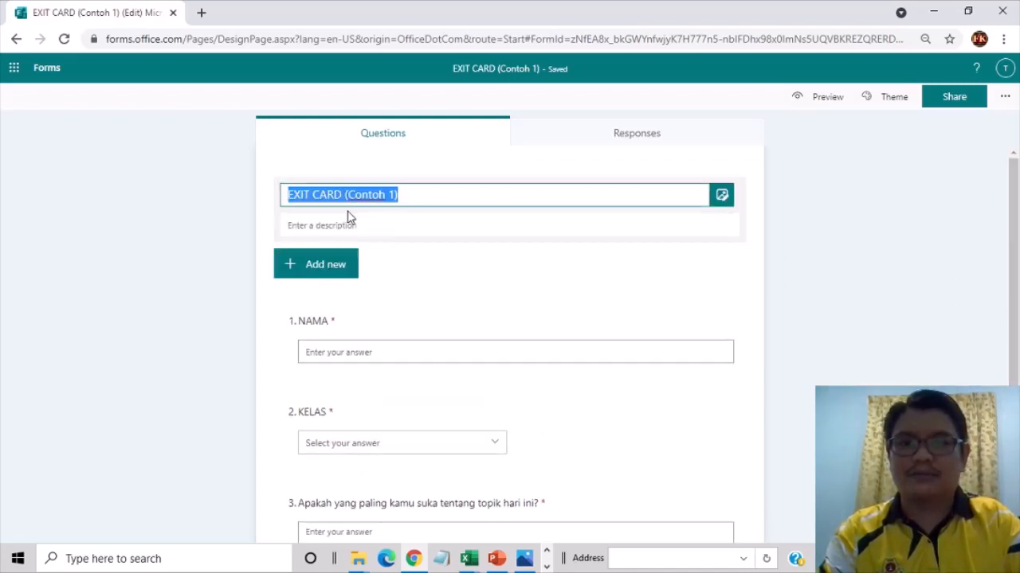
click(421, 193)
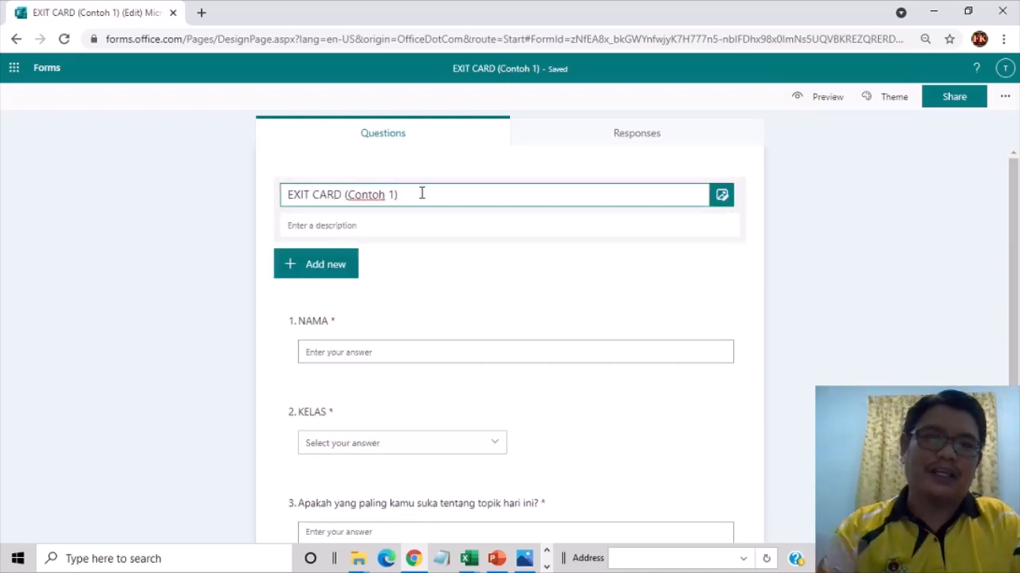
click(369, 224)
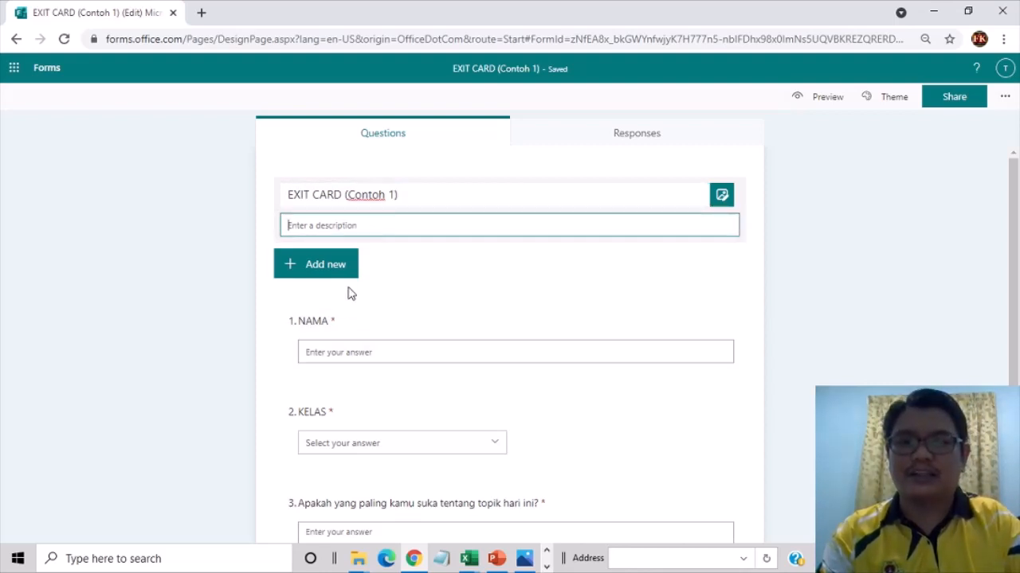
click(313, 267)
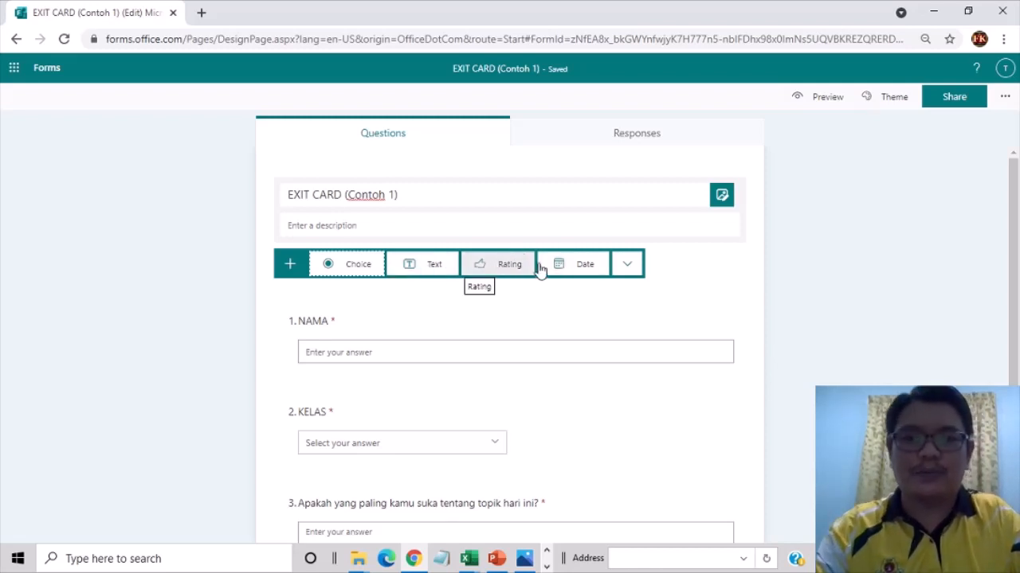
drag(1012, 250, 1014, 344)
click(554, 311)
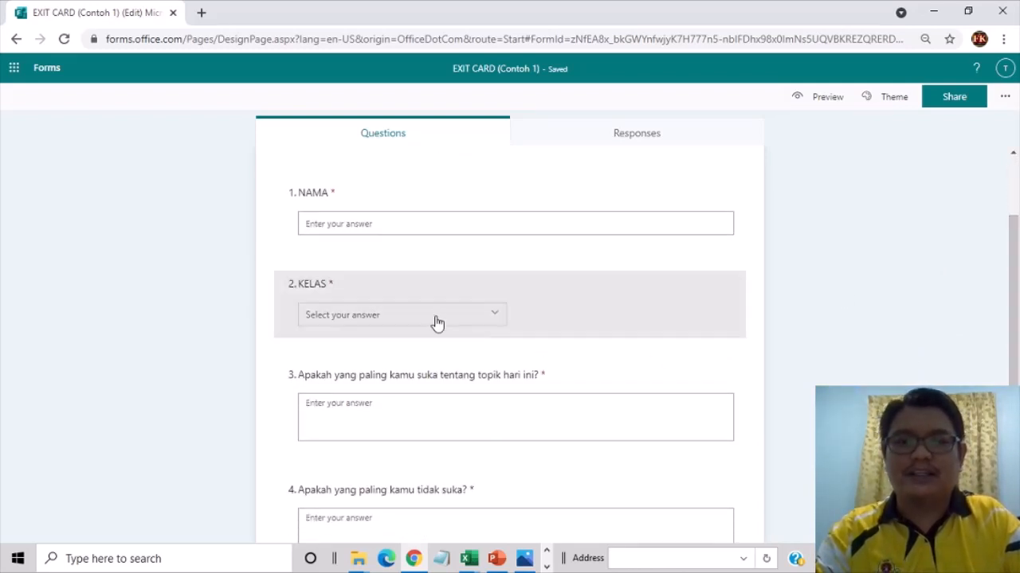
- Inspect the NAMA question's settings, including the long answer and required options, and the question types that can follow it
click(415, 242)
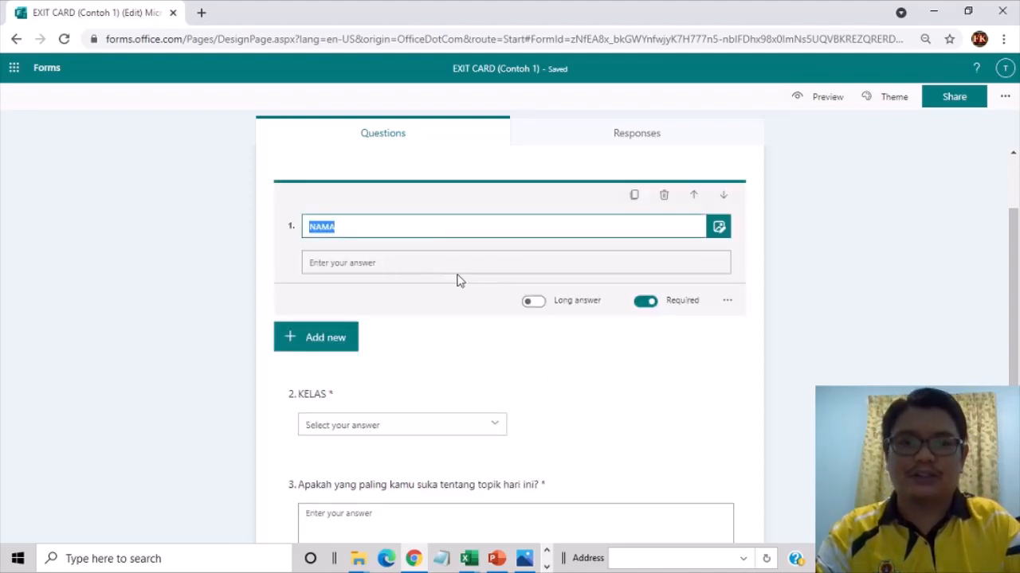
click(326, 337)
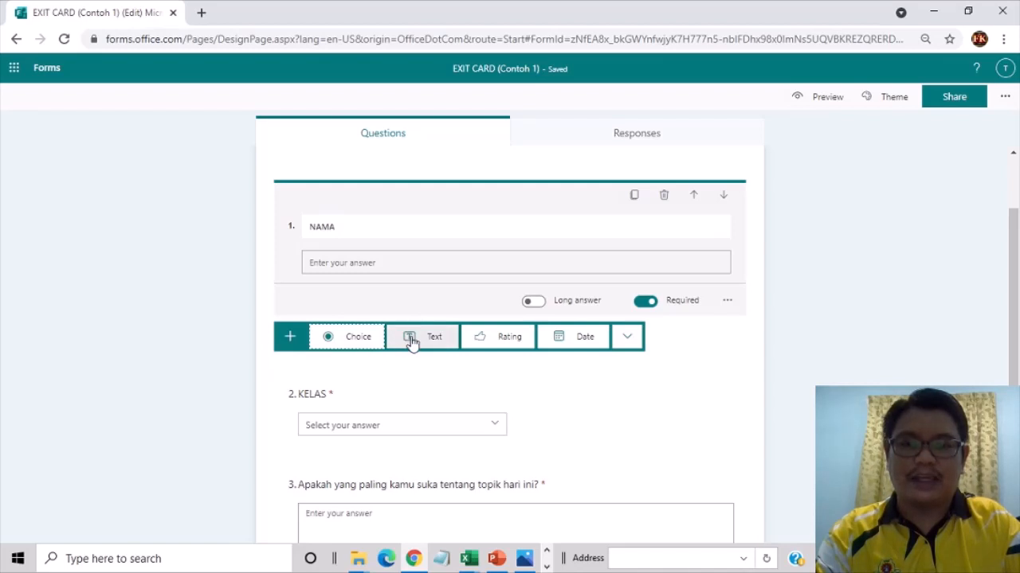
click(413, 281)
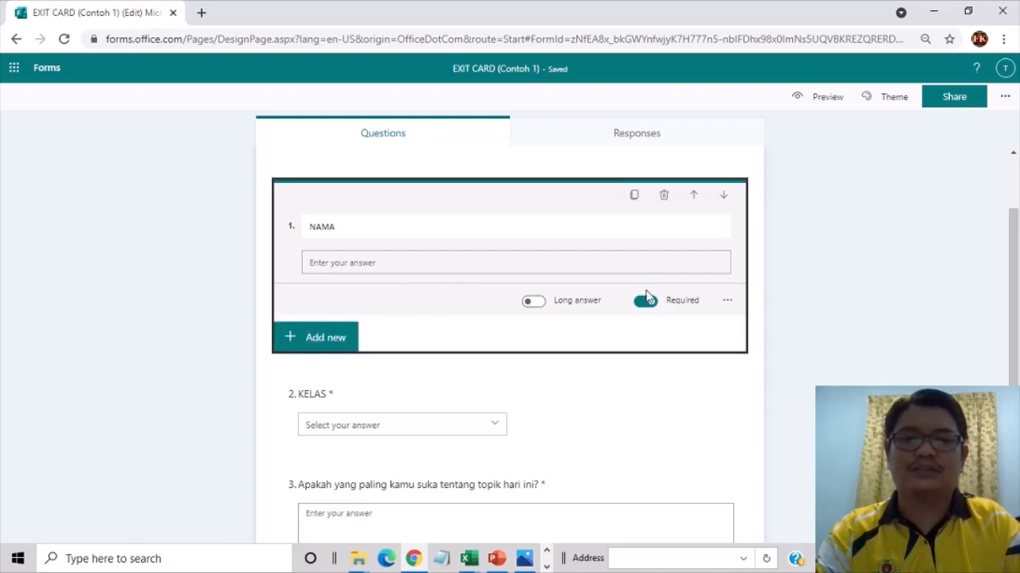
click(806, 289)
click(565, 223)
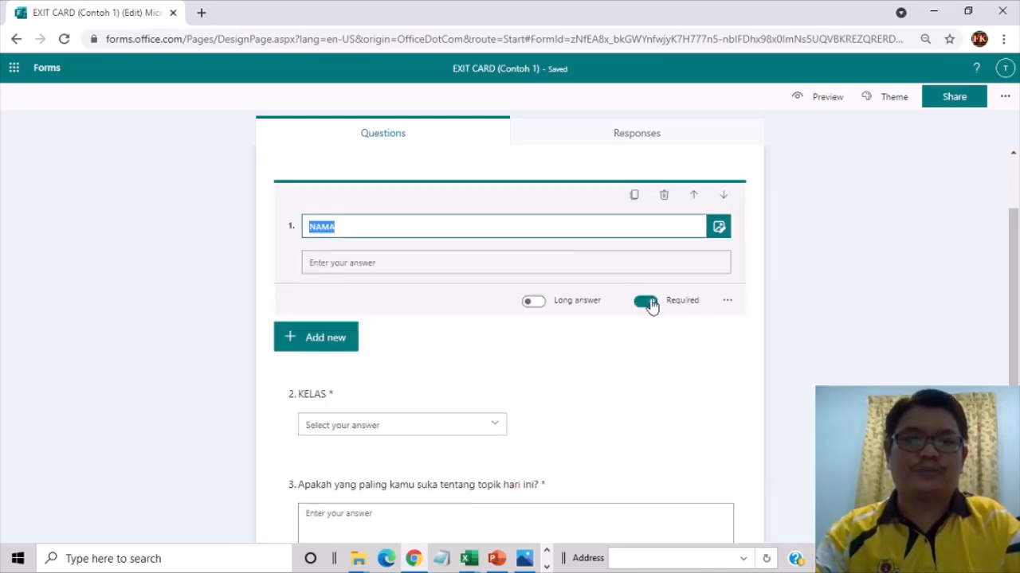
- Inspect the KELAS question's list of class options and the question types that can be added at the form's end
click(432, 418)
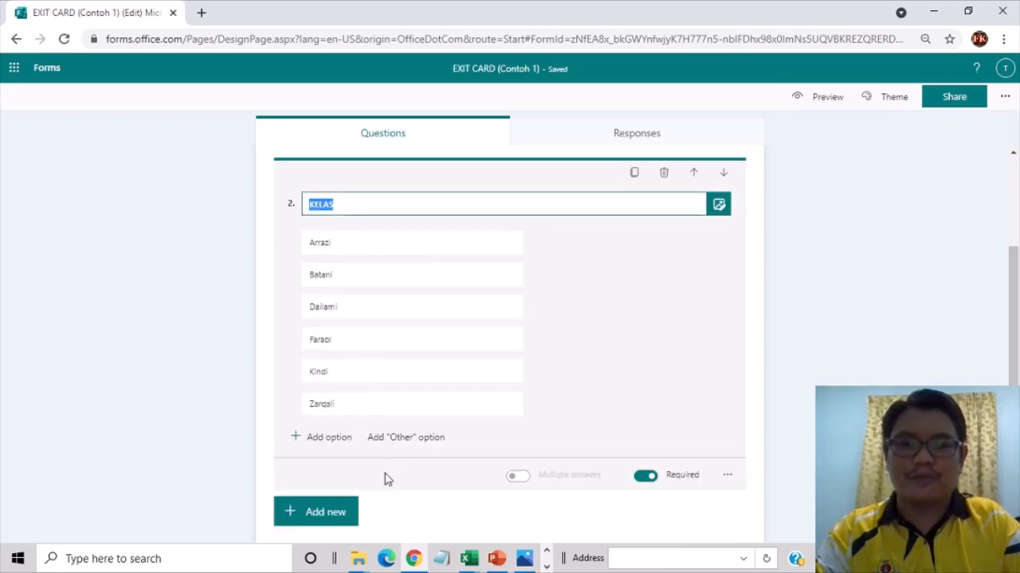
click(770, 387)
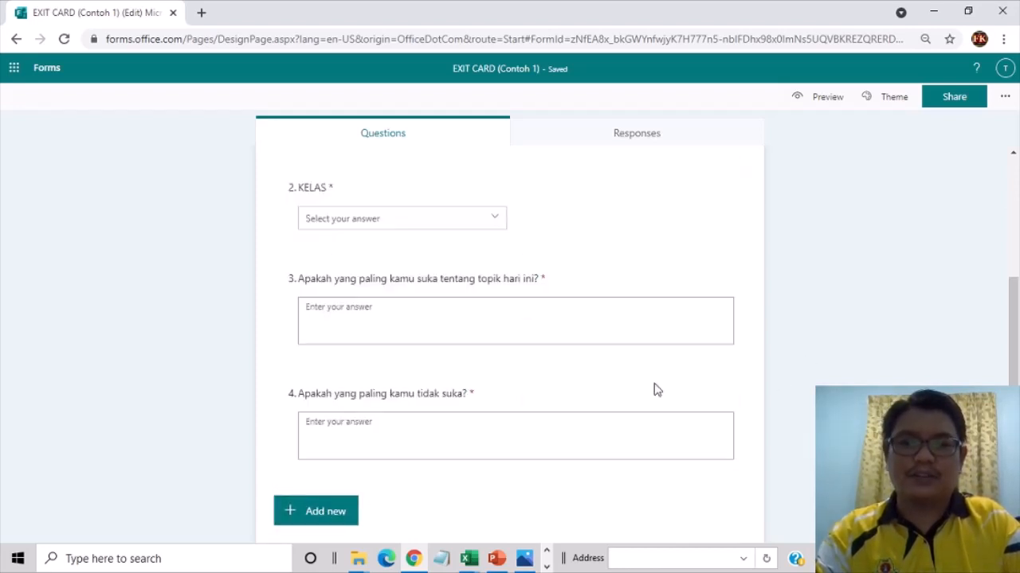
click(314, 512)
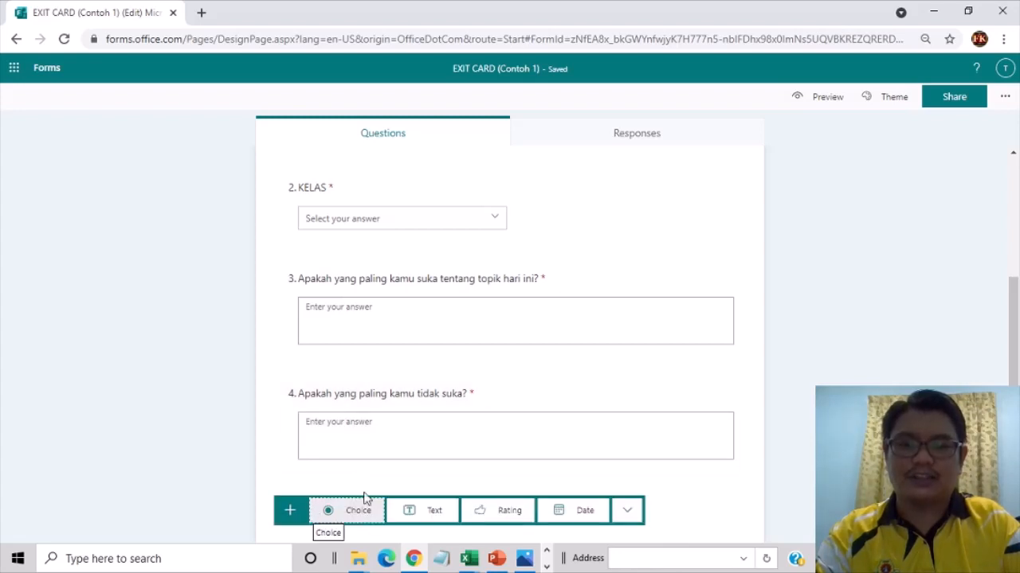
click(399, 218)
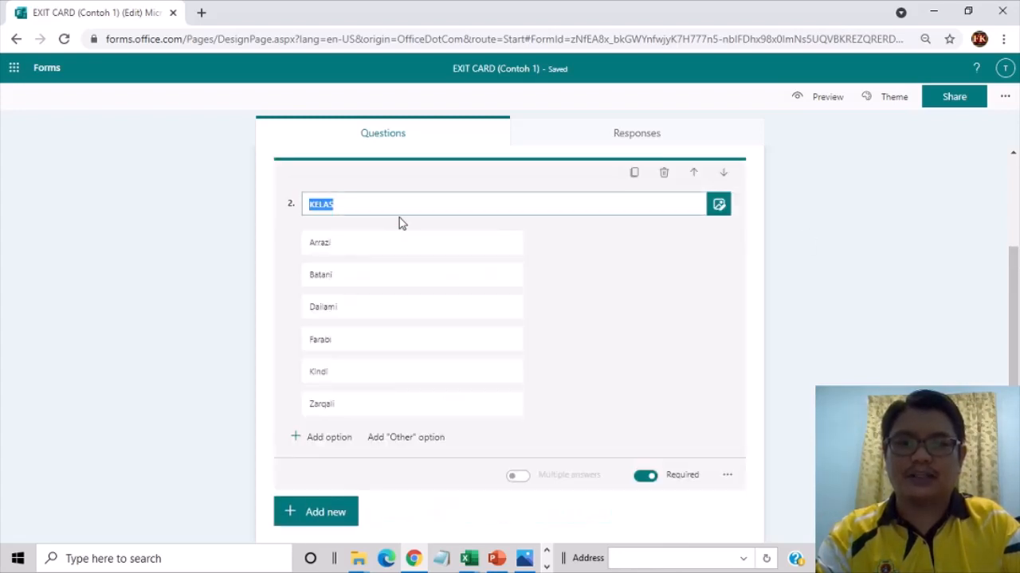
click(827, 308)
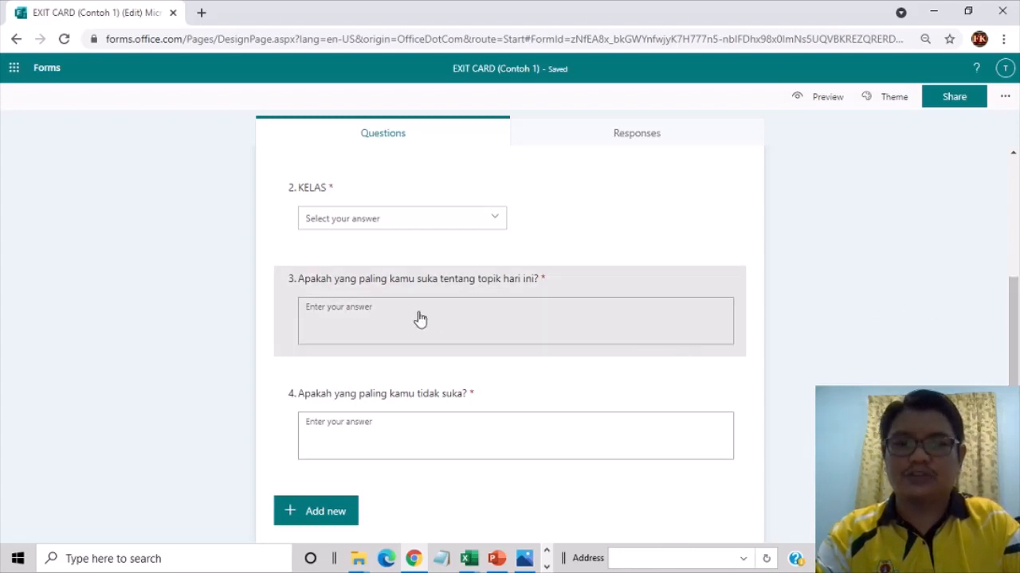
- Examine question 3, "Apakah yang paling kamu suka tentang topik hari ini?", including its wording, answer field, and long answer and required settings
click(342, 304)
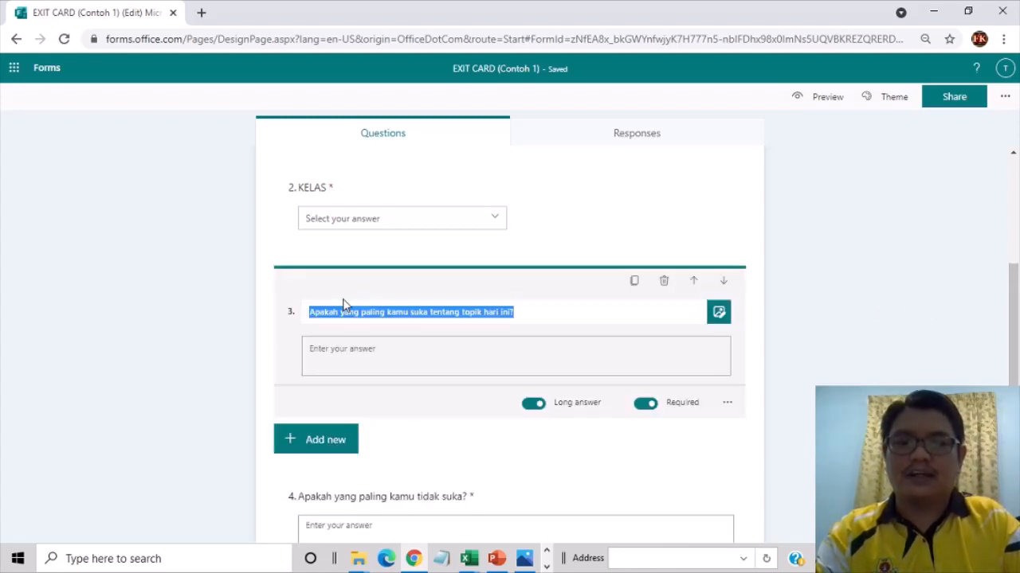
click(315, 444)
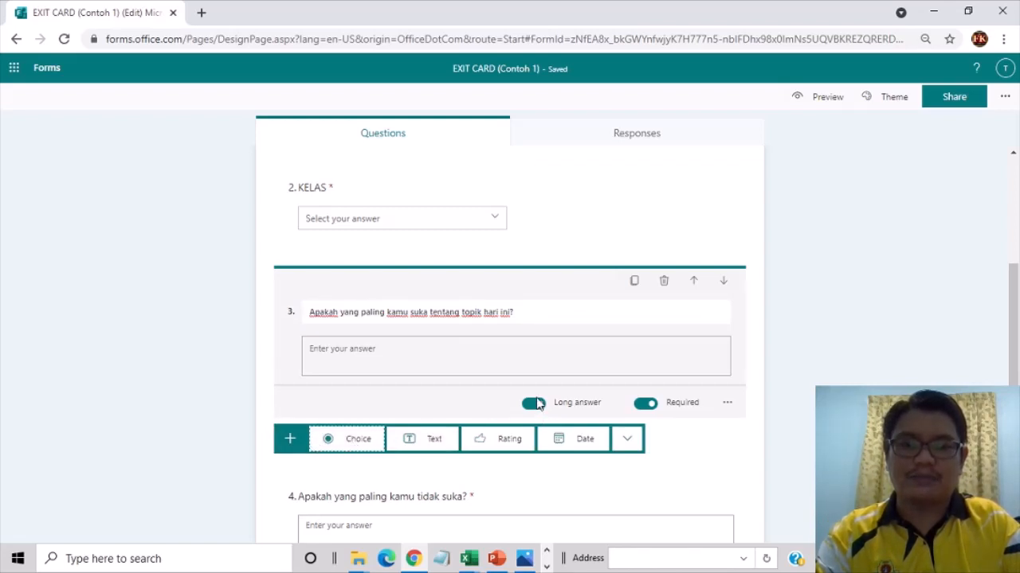
click(746, 359)
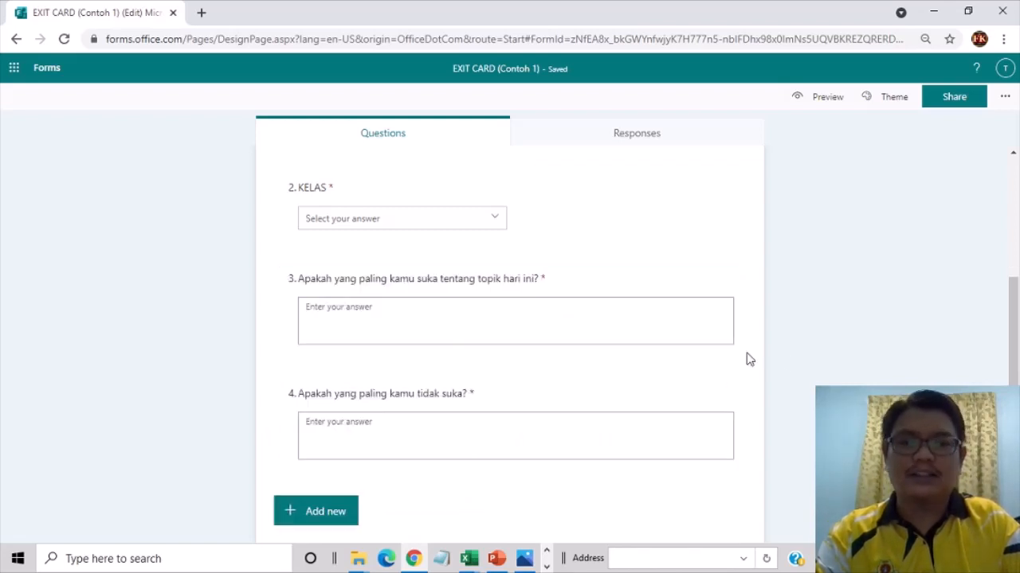
click(354, 310)
click(313, 314)
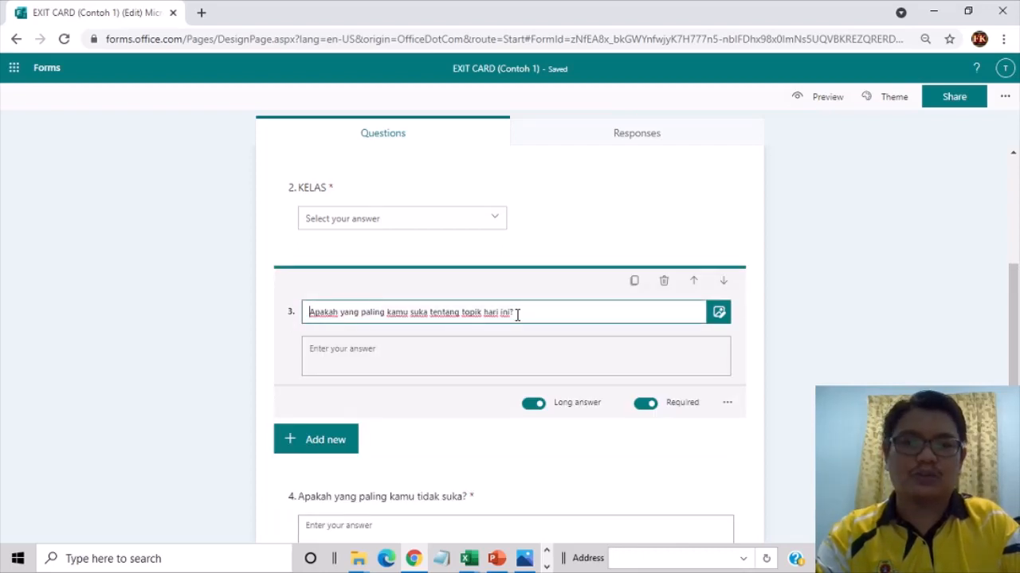
click(450, 349)
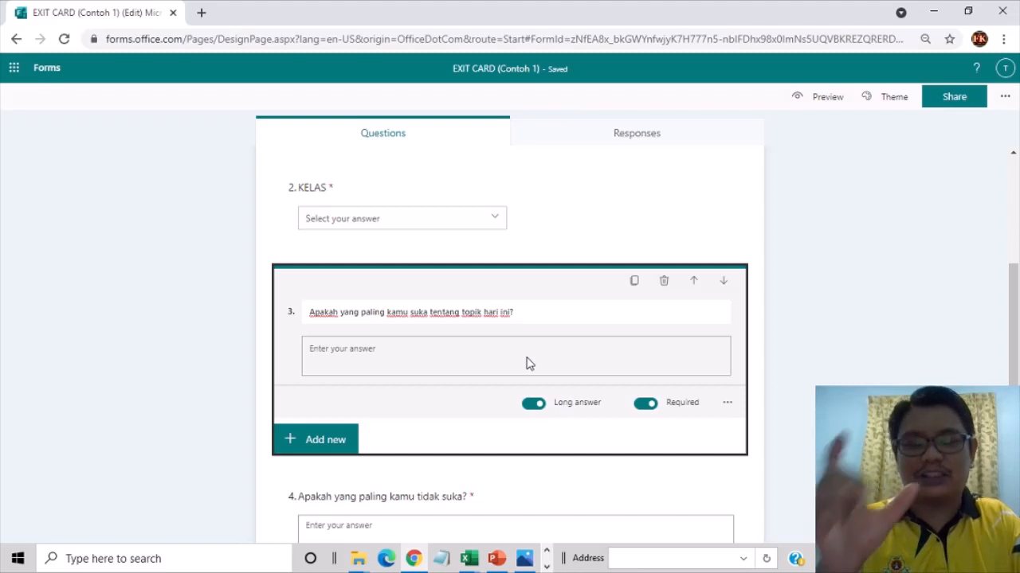
click(812, 338)
click(683, 359)
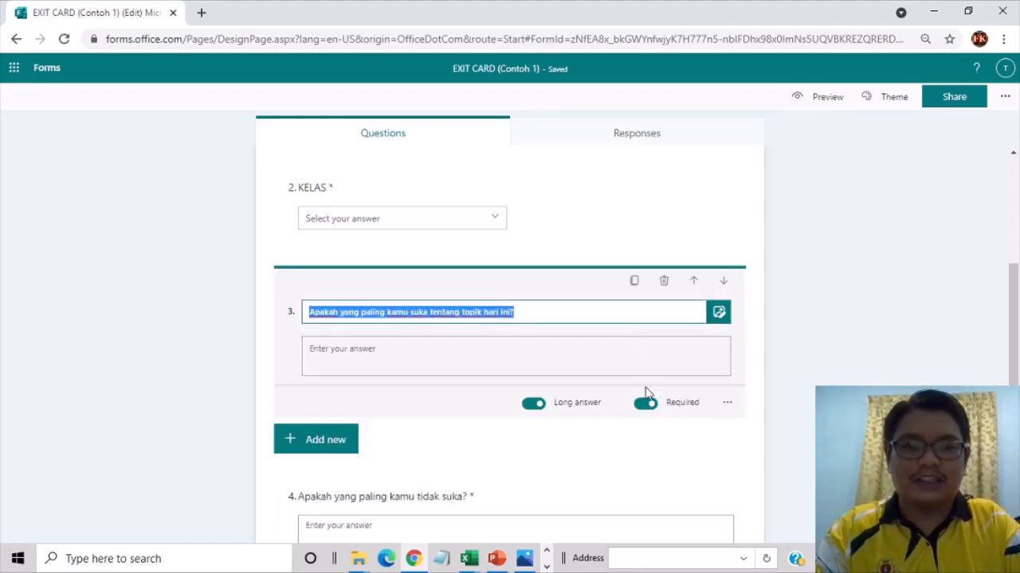
click(783, 363)
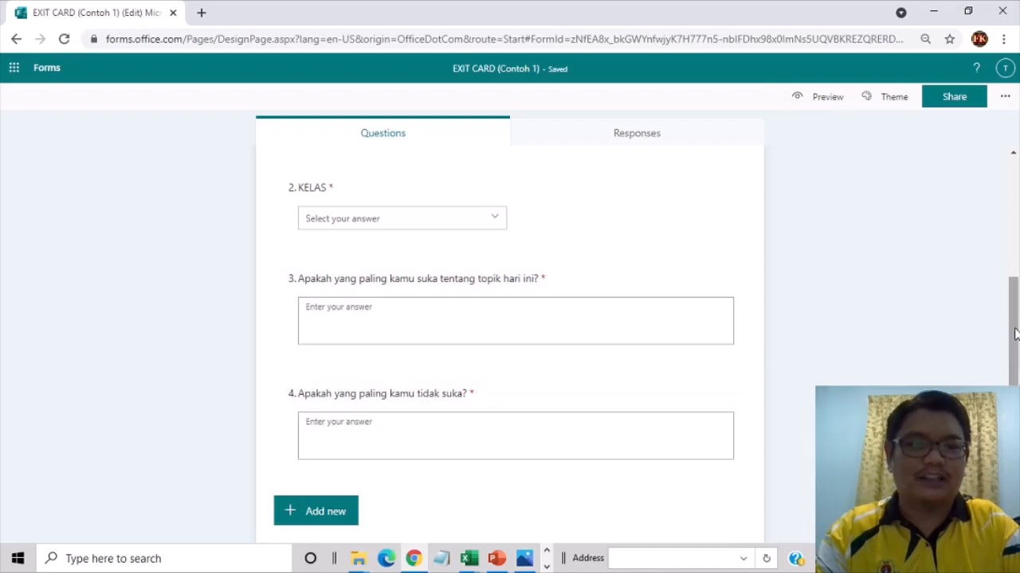
- Examine question 4, "Apakah yang paling kamu tidak suka?", including its wording and answer field
click(548, 406)
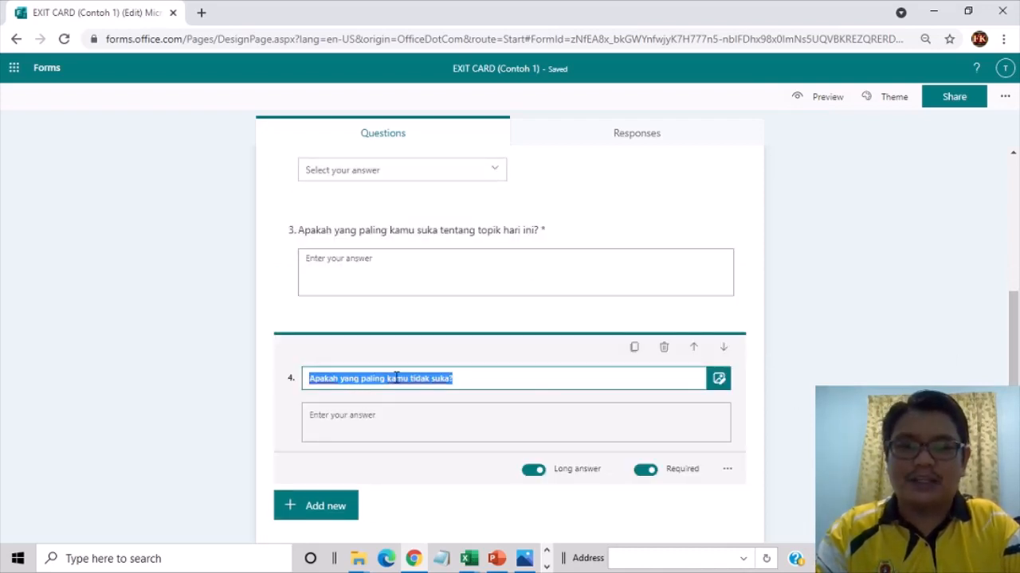
click(466, 381)
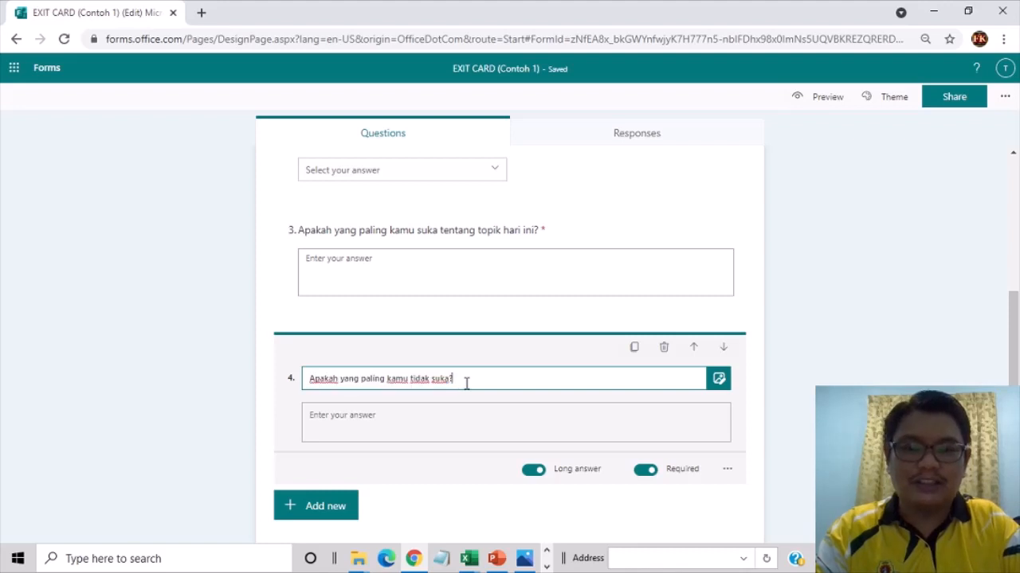
click(539, 426)
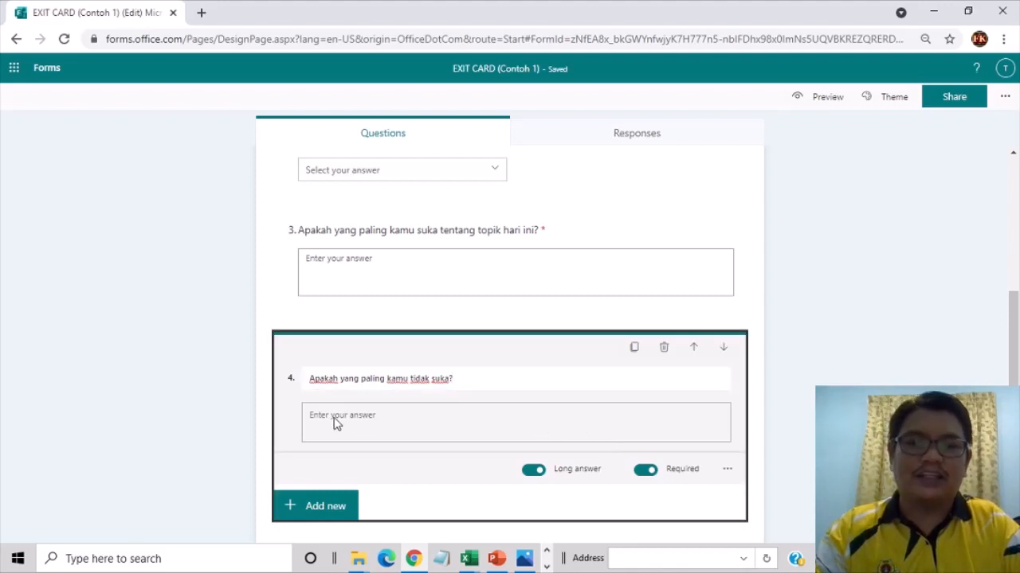
click(800, 419)
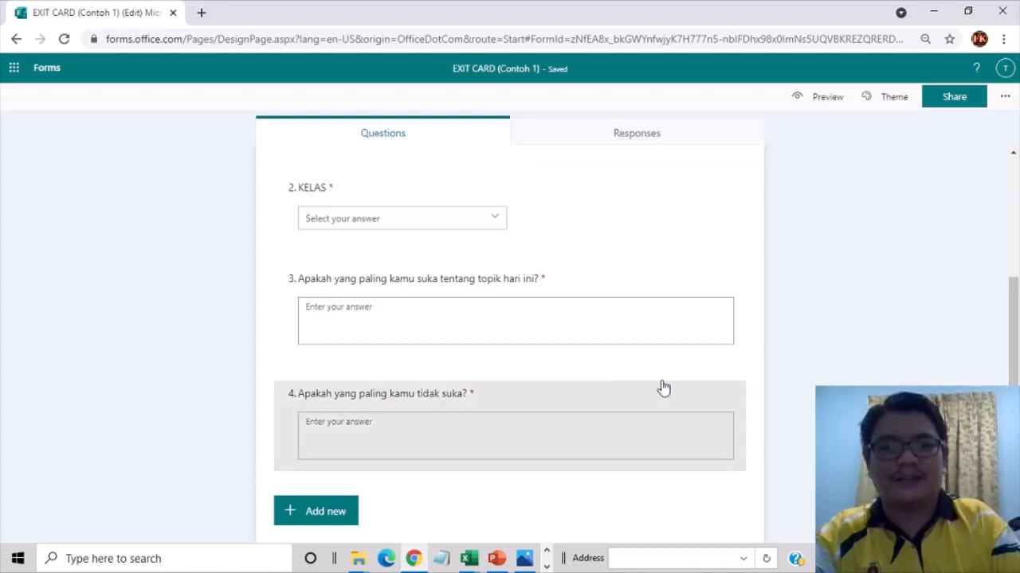
- Review the whole form from its title, and recheck the KELAS options and the question types available after them
drag(1015, 383, 1016, 222)
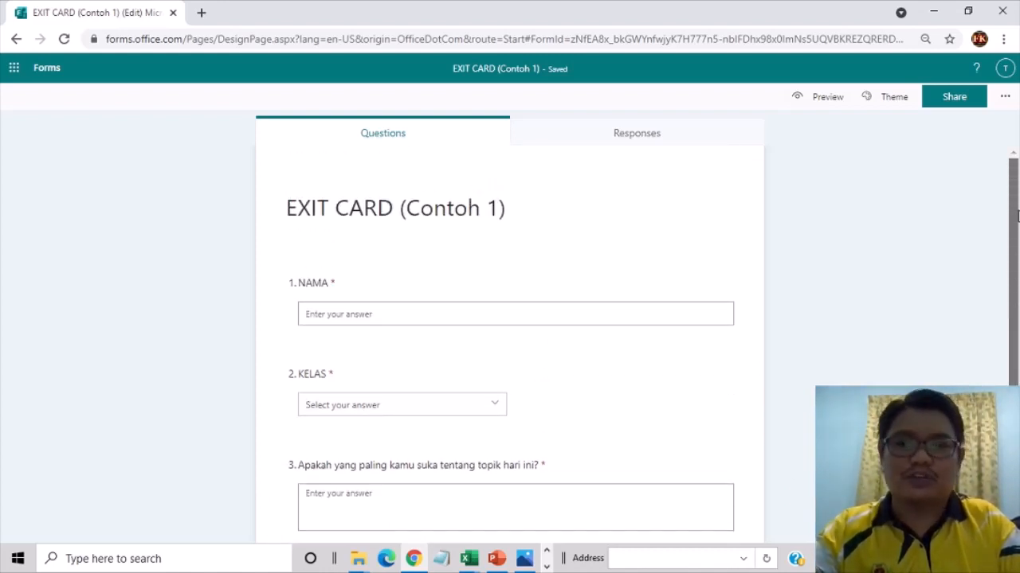
drag(1018, 243, 1016, 384)
click(474, 234)
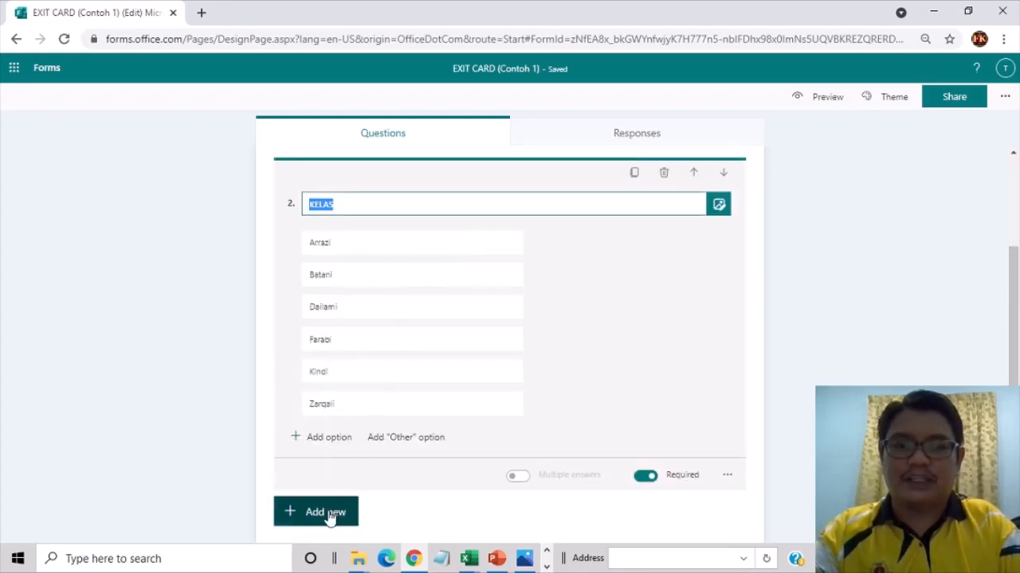
click(353, 518)
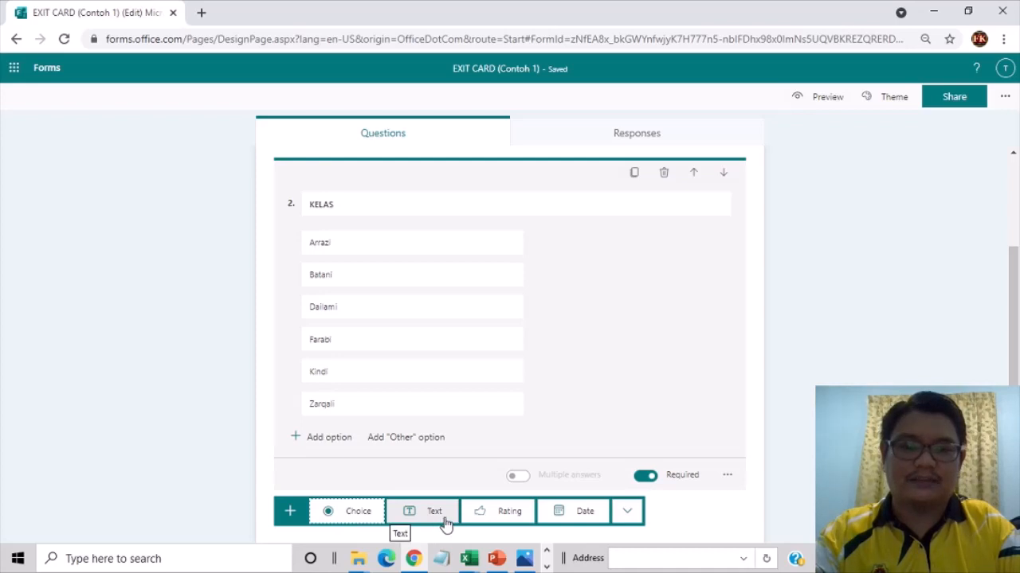
click(810, 423)
- Return to the forms list and open the pinned EXIT CARD (Contoh 2) form to view its questions
drag(1013, 331, 1015, 114)
click(48, 69)
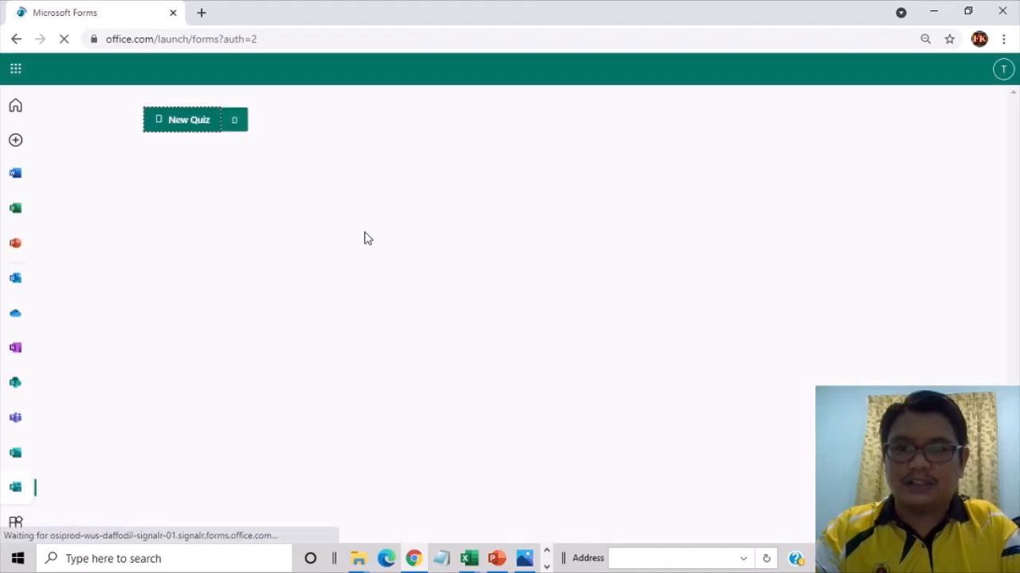
click(223, 163)
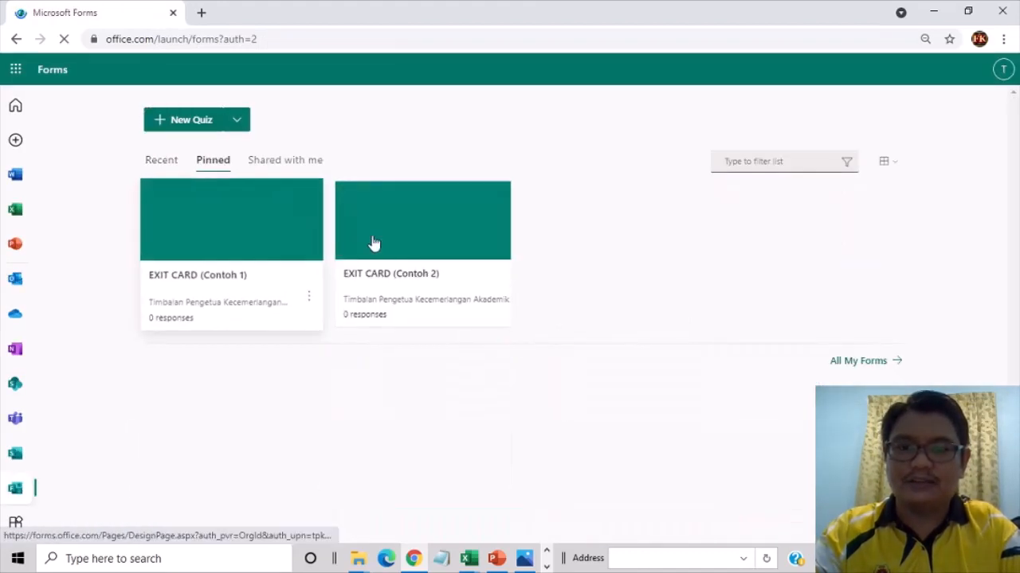
click(394, 294)
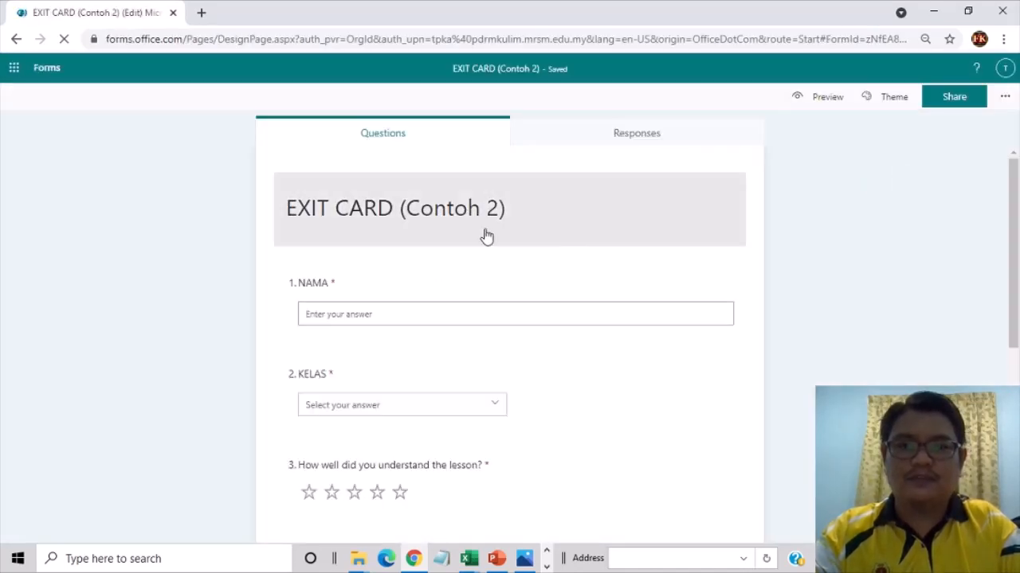
scroll(1014, 208, down, 1)
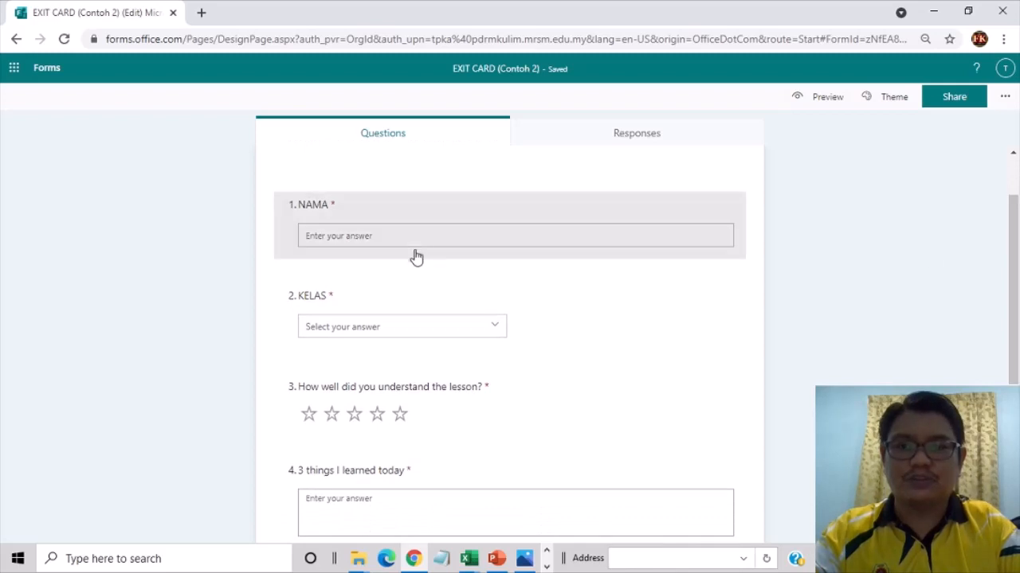
- Insert a new Rating question directly after question 3, "How well did you understand the lesson?"
scroll(1001, 360, down, 2)
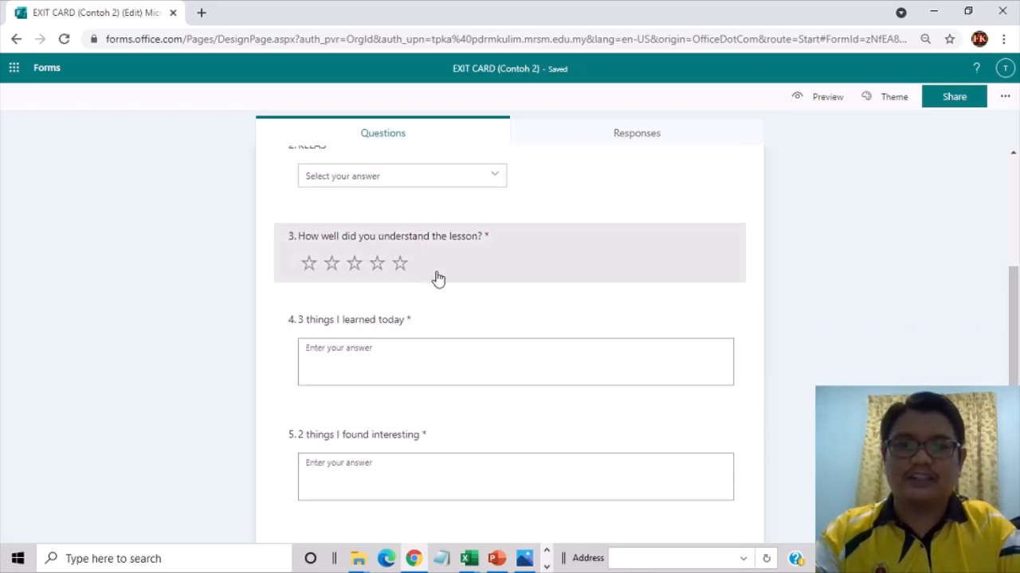
click(451, 260)
click(330, 421)
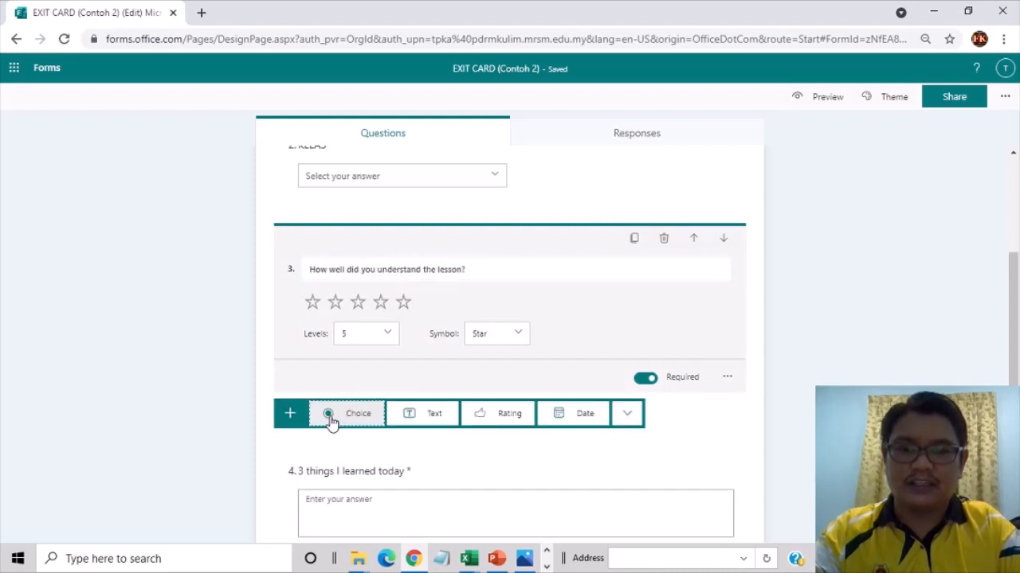
click(505, 414)
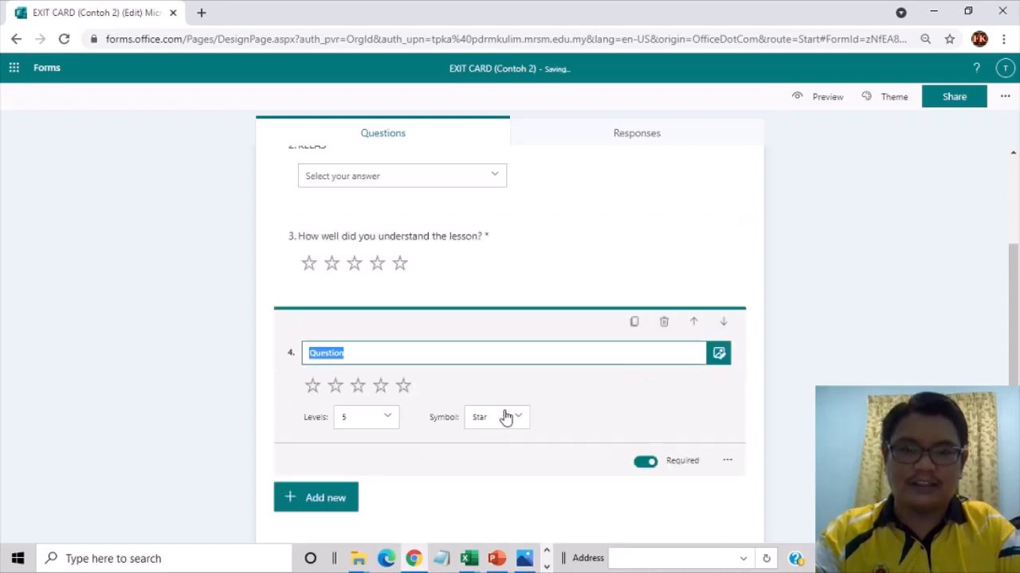
- Try the Number symbol on the new rating question, restore the Star symbol, and delete the question
click(498, 421)
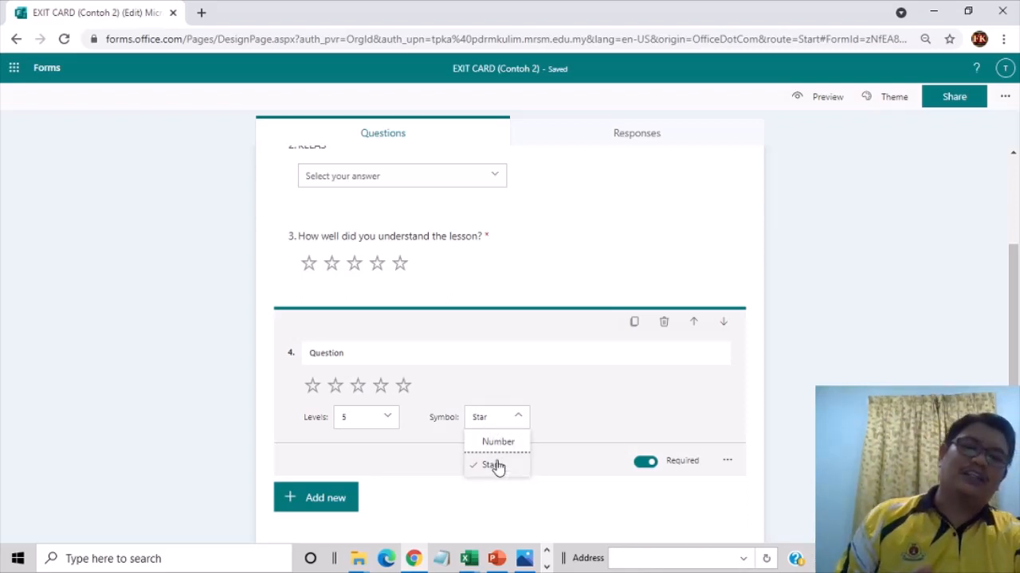
click(498, 444)
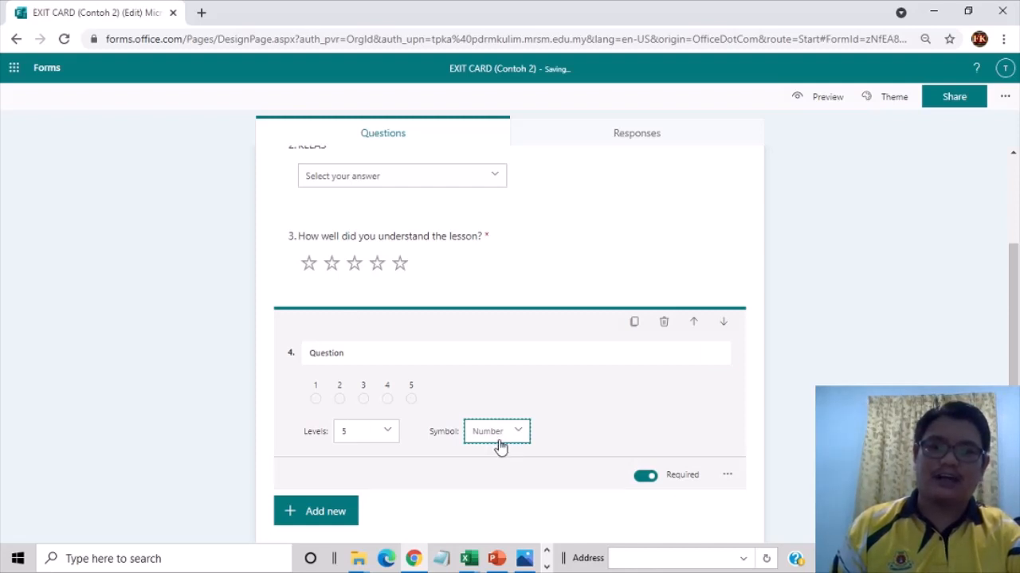
click(499, 442)
click(507, 482)
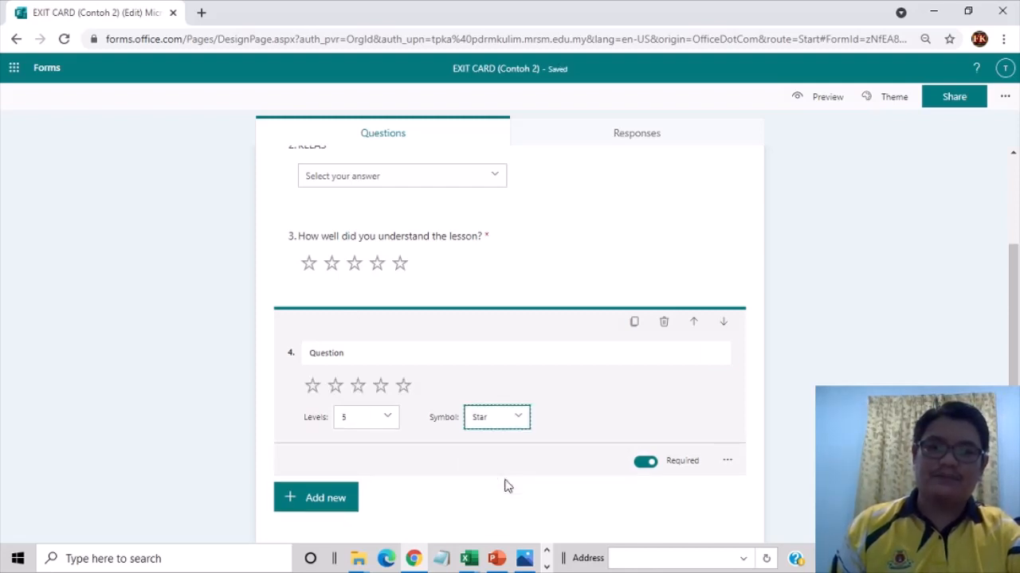
click(667, 326)
- Try 10 rating levels on question 3, "How well did you understand the lesson?", and set them back to 5
click(533, 236)
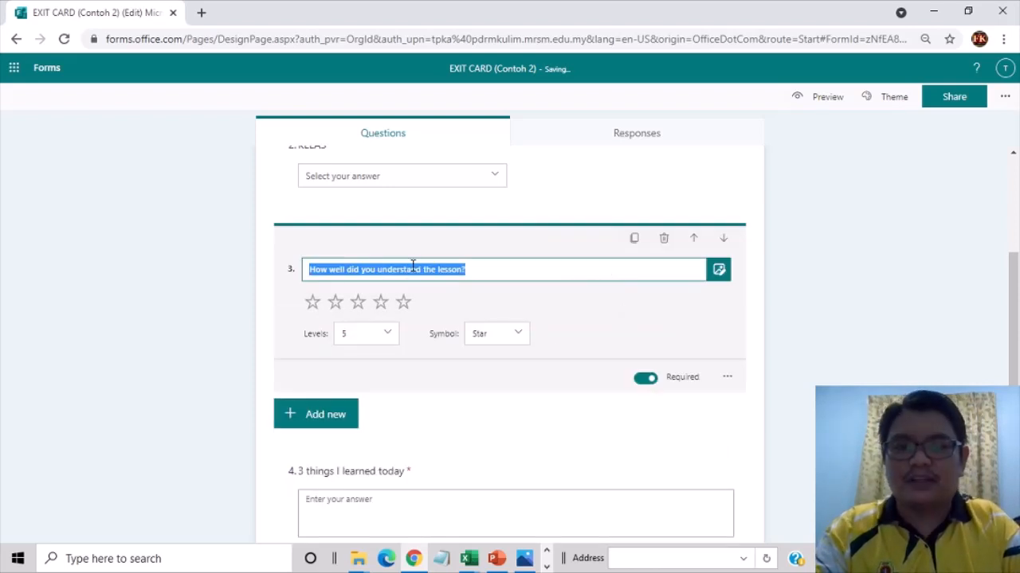
click(317, 270)
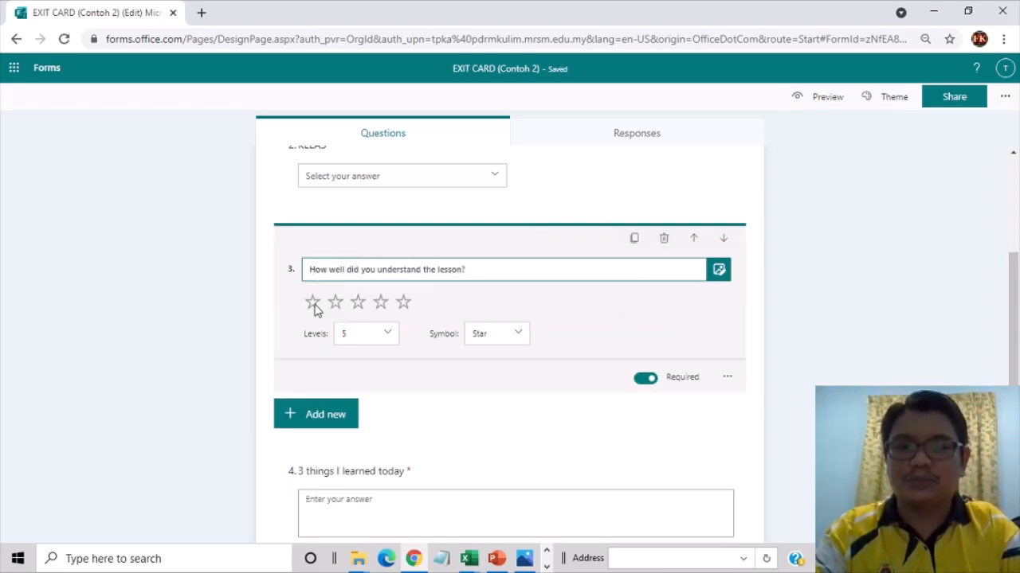
click(387, 336)
drag(391, 371, 396, 450)
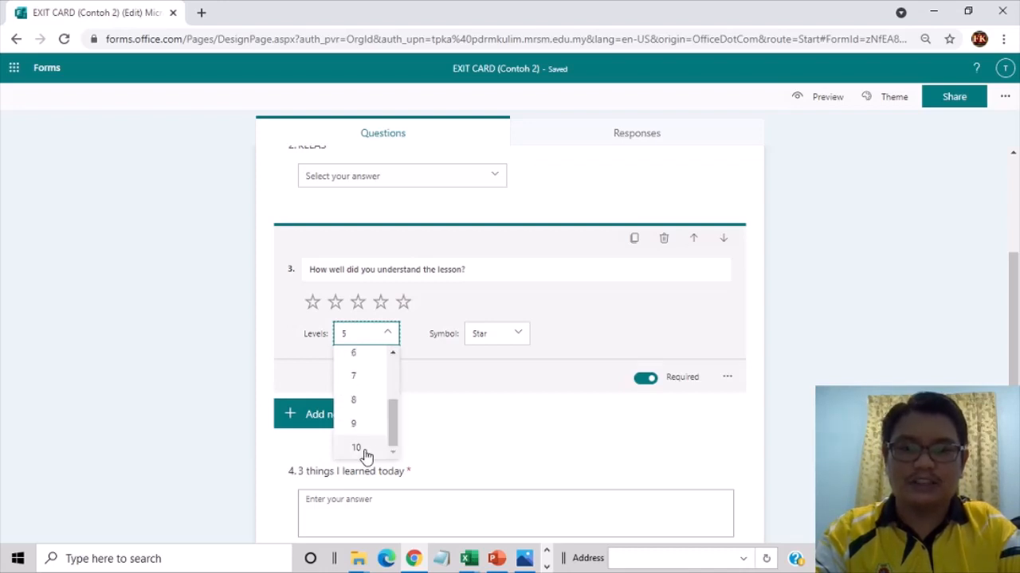
click(360, 451)
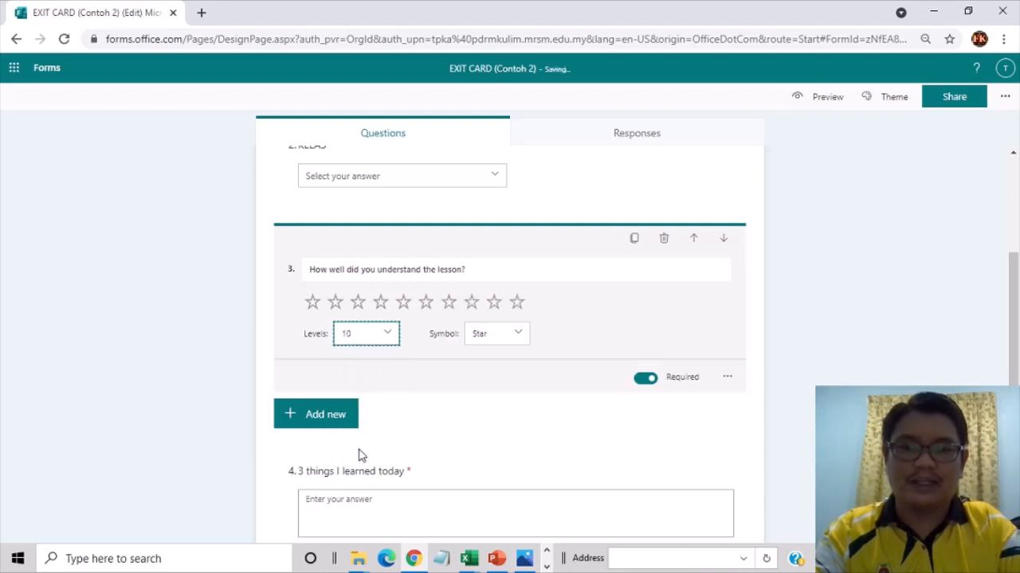
click(387, 336)
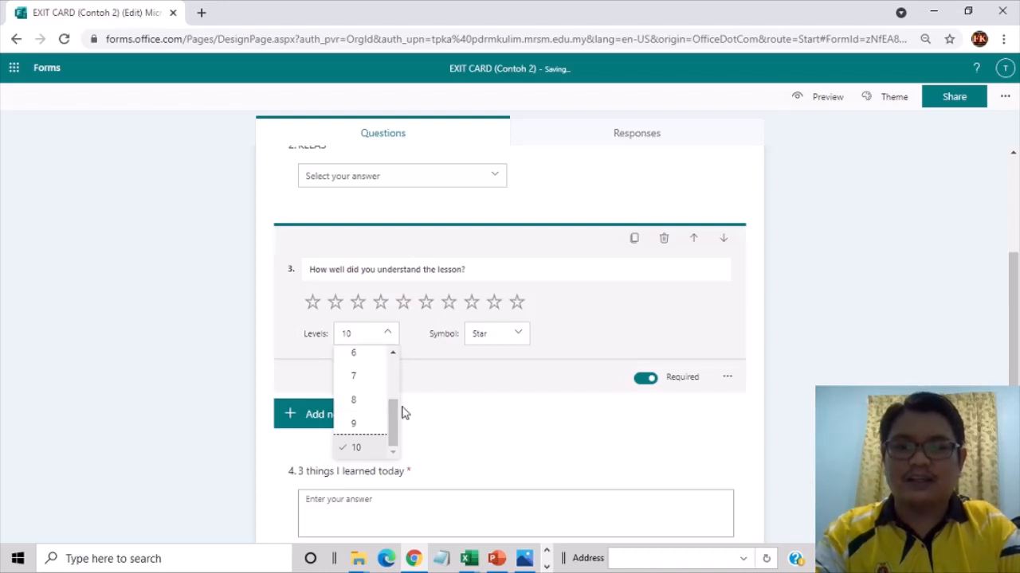
drag(395, 412, 390, 388)
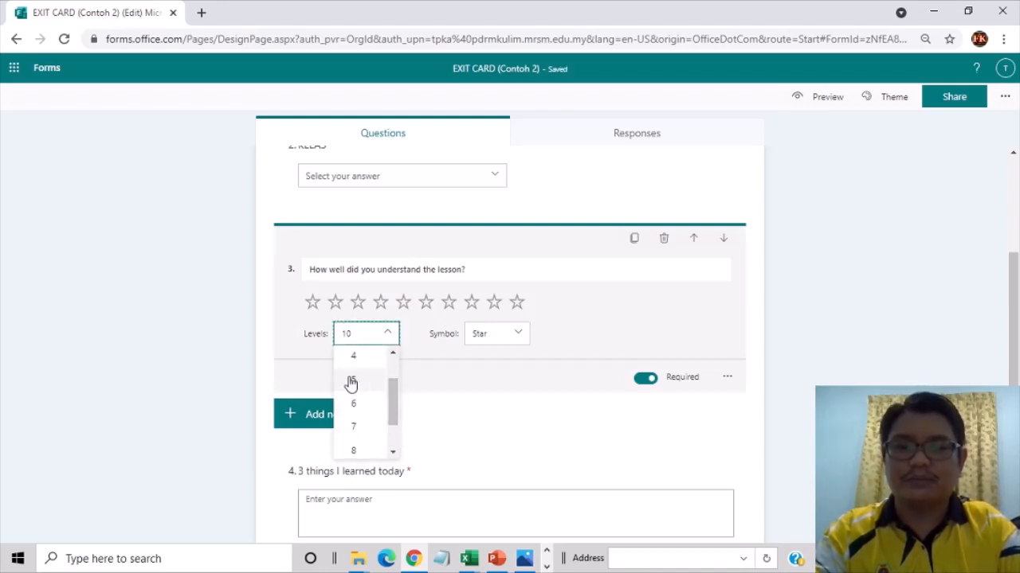
click(351, 384)
- Try the Number symbol on question 3's rating, switch it back to Star, and leave the question
click(515, 341)
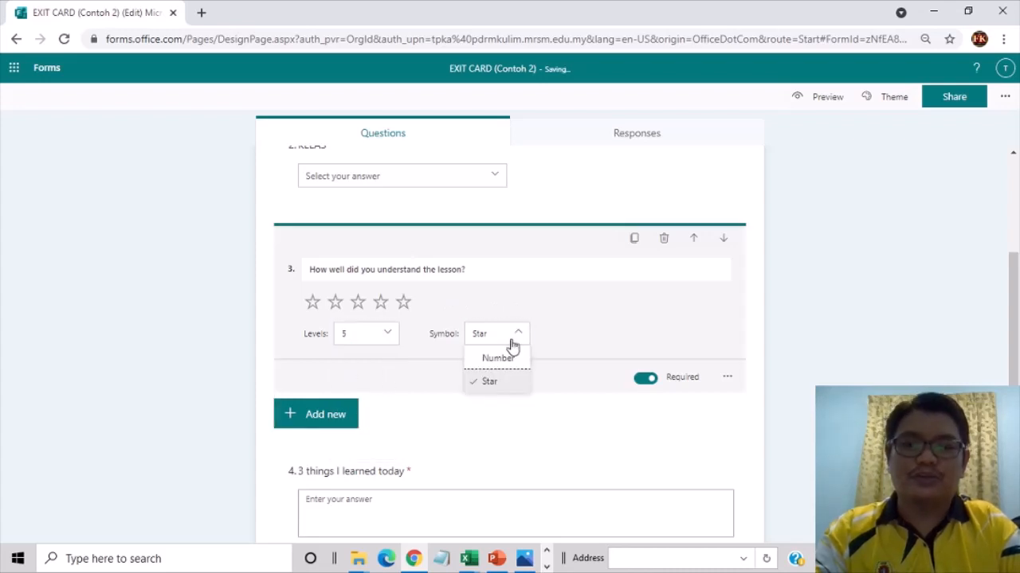
click(503, 357)
click(508, 348)
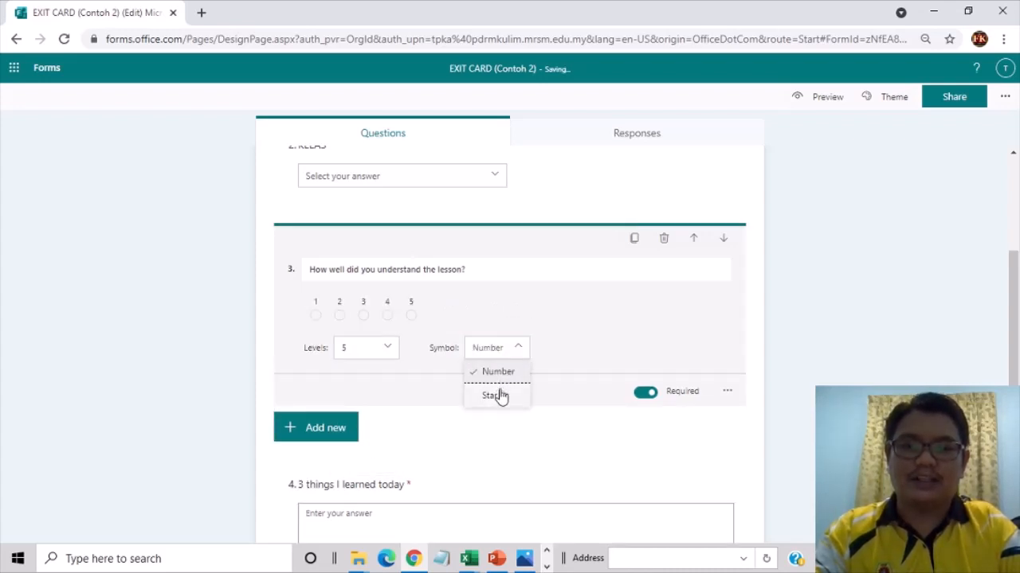
click(495, 395)
click(784, 318)
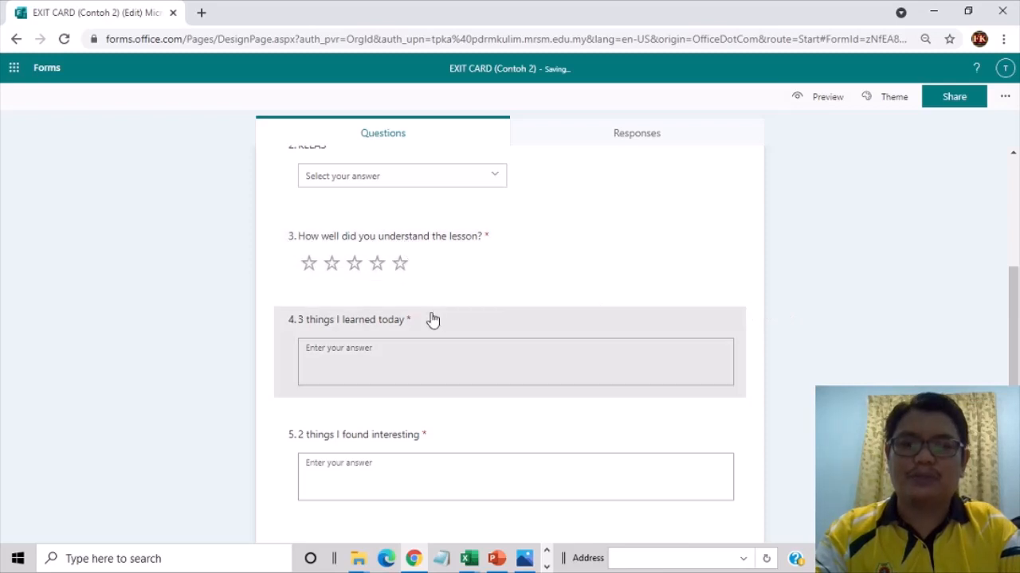
- Review questions 4 to 6, and preview the form in the computer layout and the mobile layout
drag(1013, 275, 1017, 348)
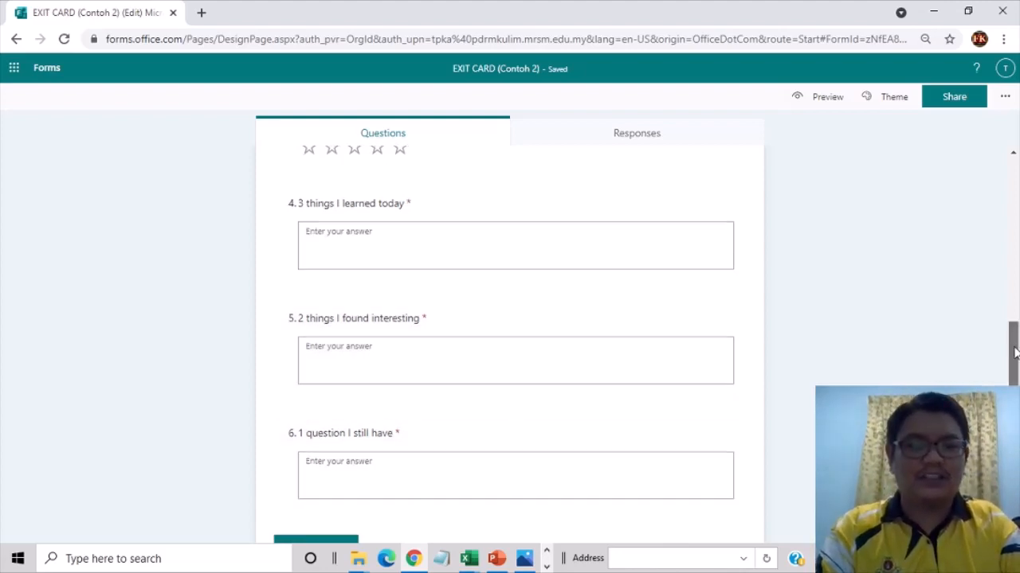
scroll(475, 445, down, 1)
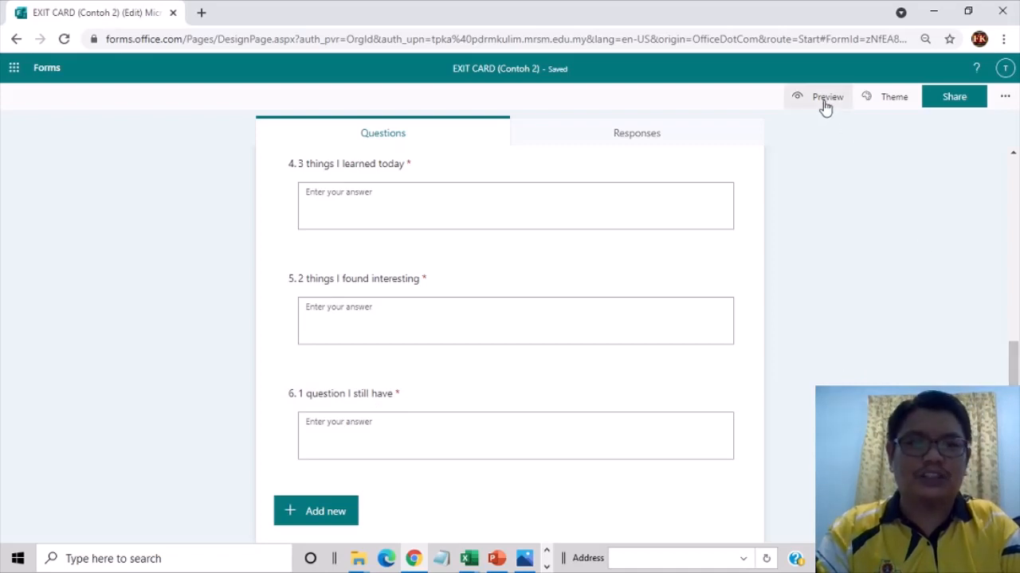
click(825, 99)
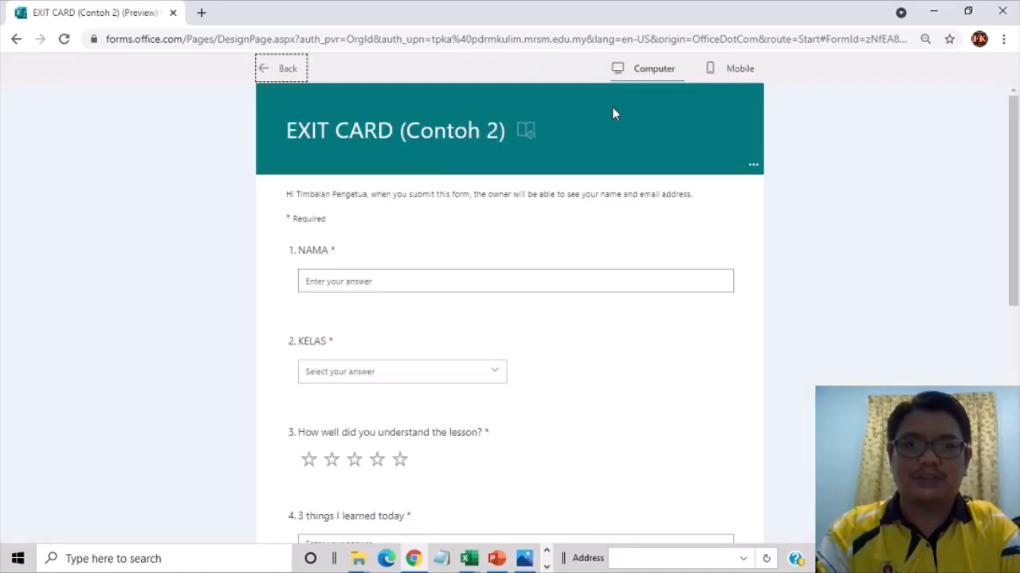
drag(1012, 155, 993, 141)
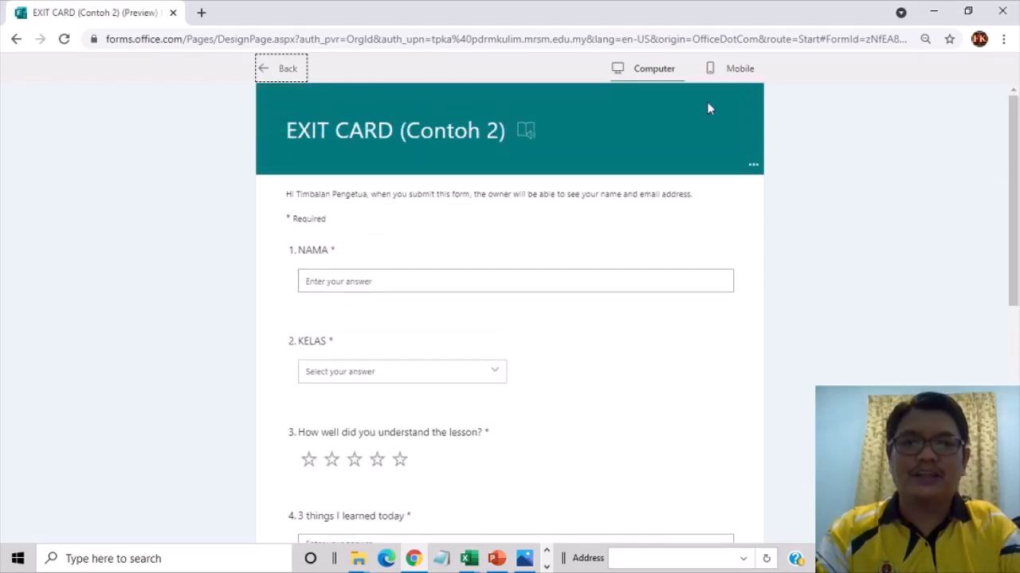
click(733, 80)
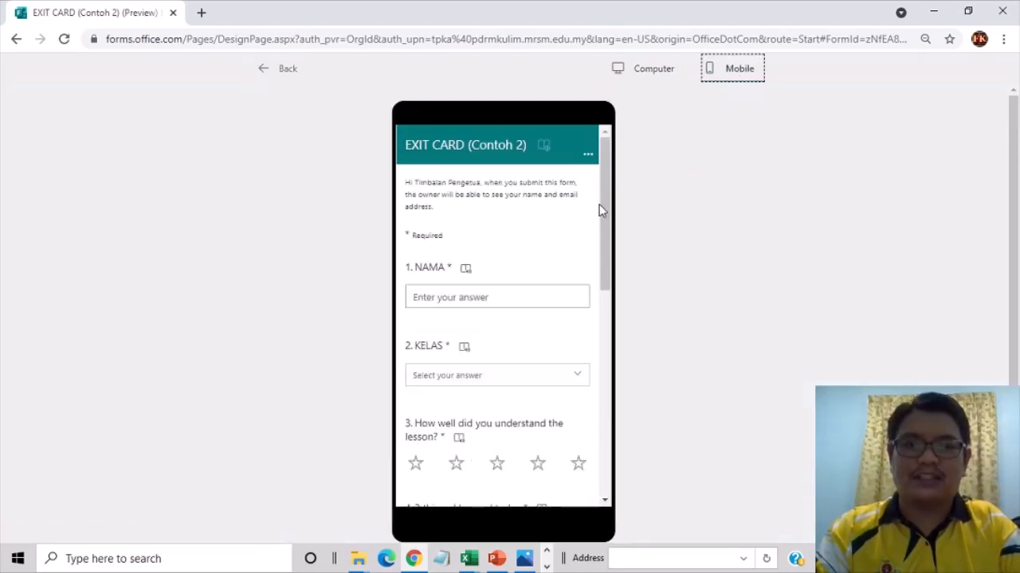
- In the mobile preview, choose Dailami for KELAS, enter a student name in NAMA, and rate the lesson three stars
click(502, 291)
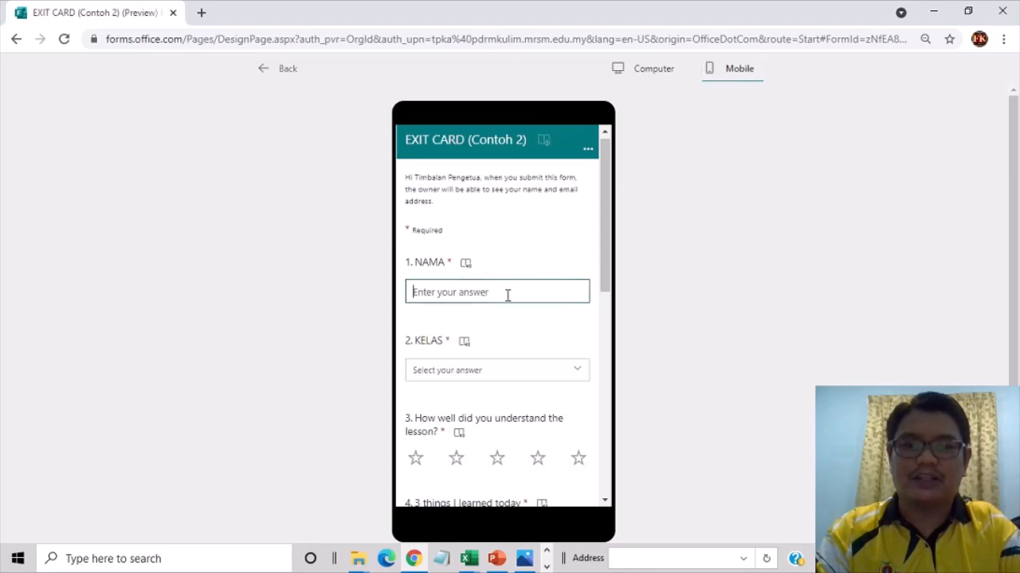
click(466, 371)
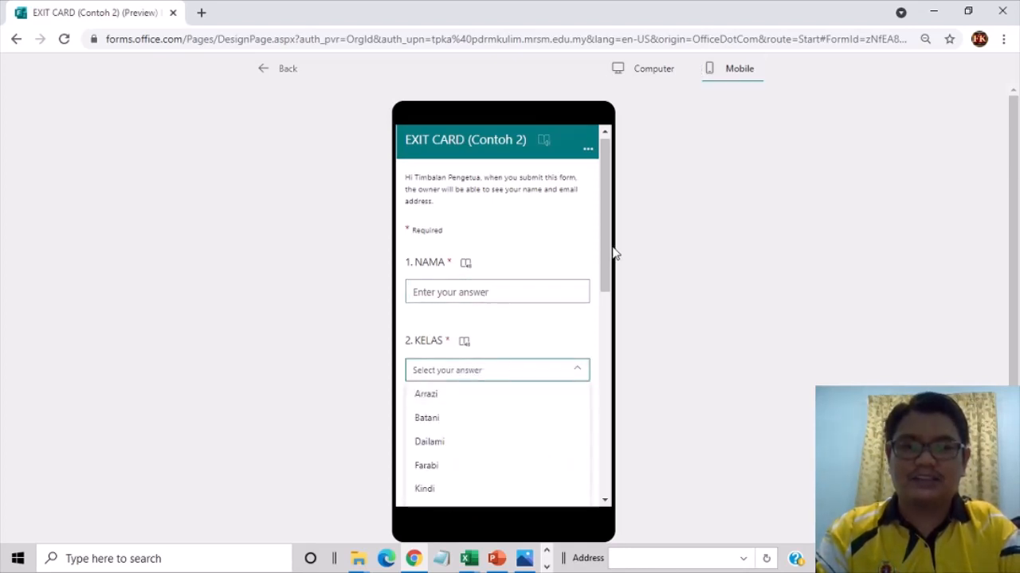
drag(603, 253, 608, 298)
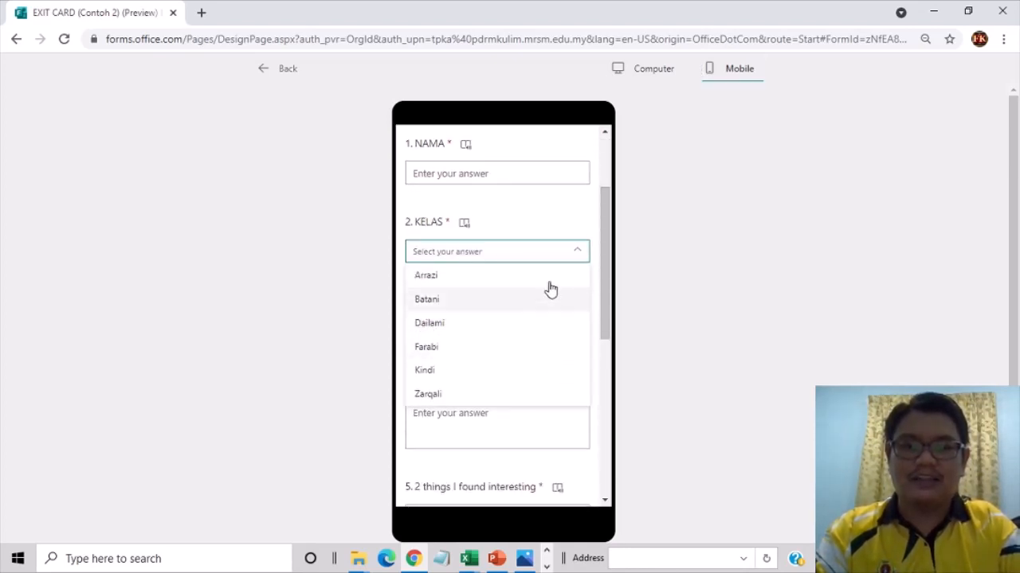
click(501, 323)
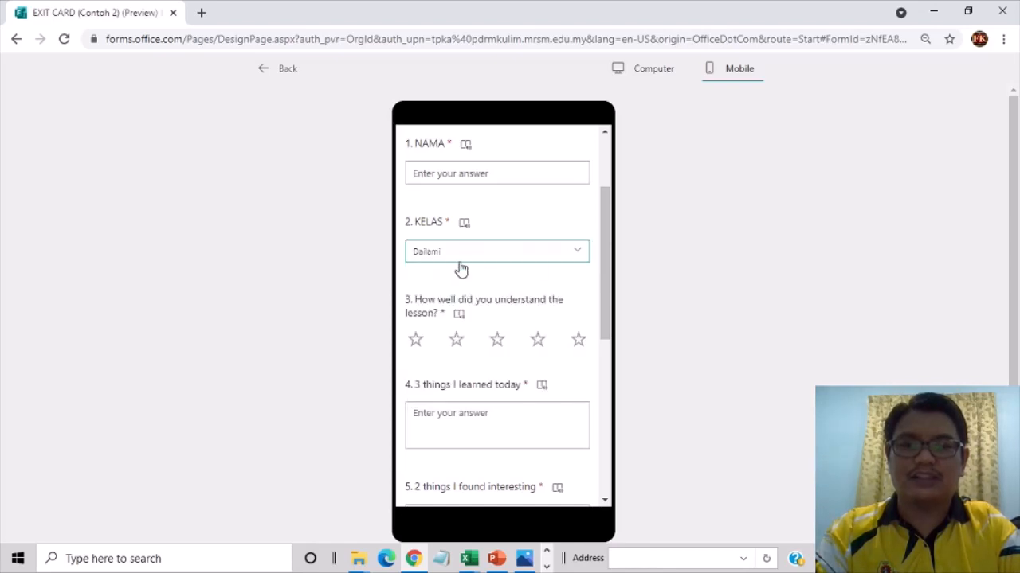
click(442, 178)
text(Ali)
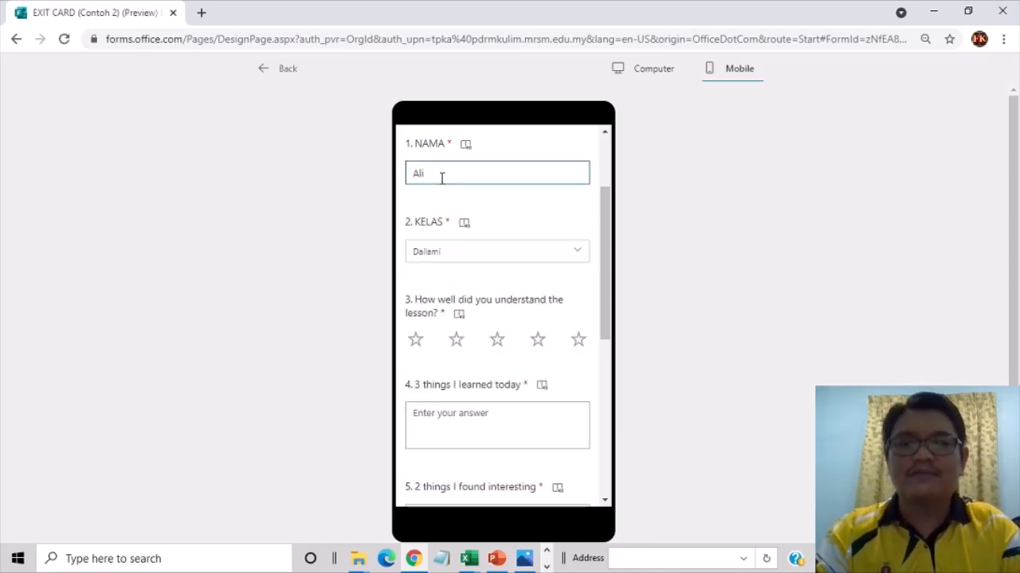
click(496, 343)
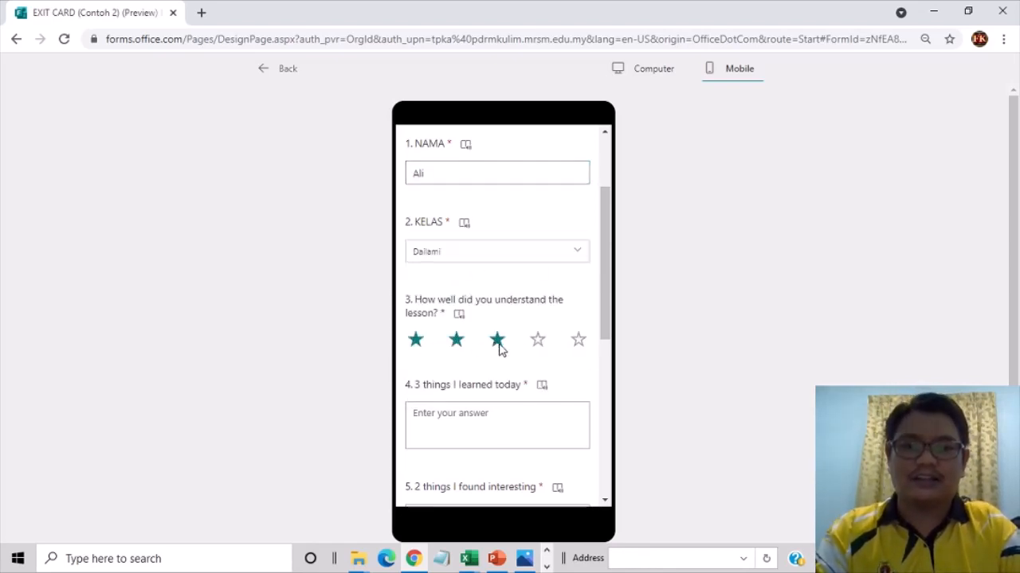
- Fill "3 things I learned today" with three numbered lines of sample text, and leave the preview without submitting
scroll(605, 314, down, 1)
click(431, 376)
text(s)
key(BackSpace)
text(1)
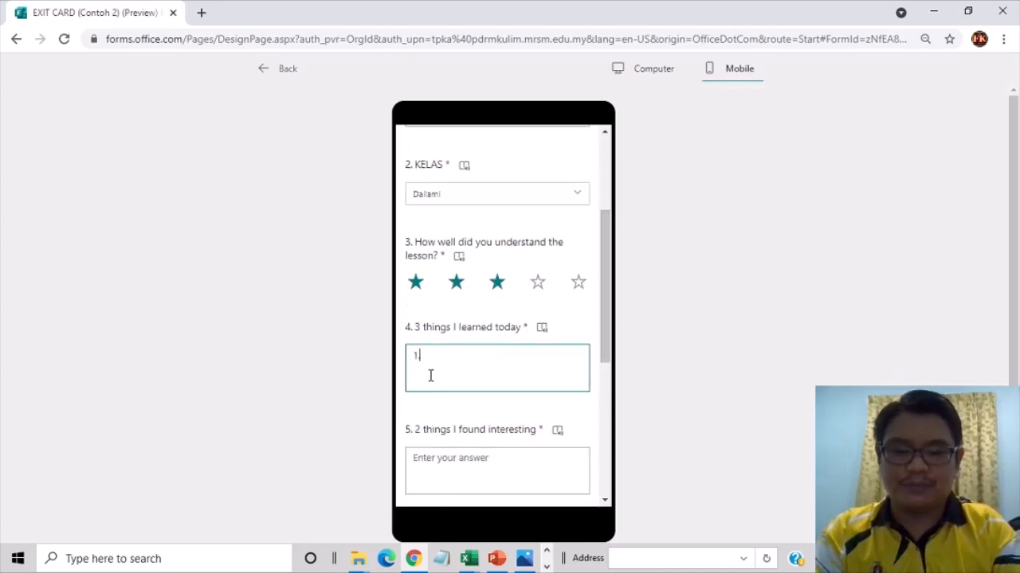
text(. lilily 2. )
text(jlj)
key(Return)
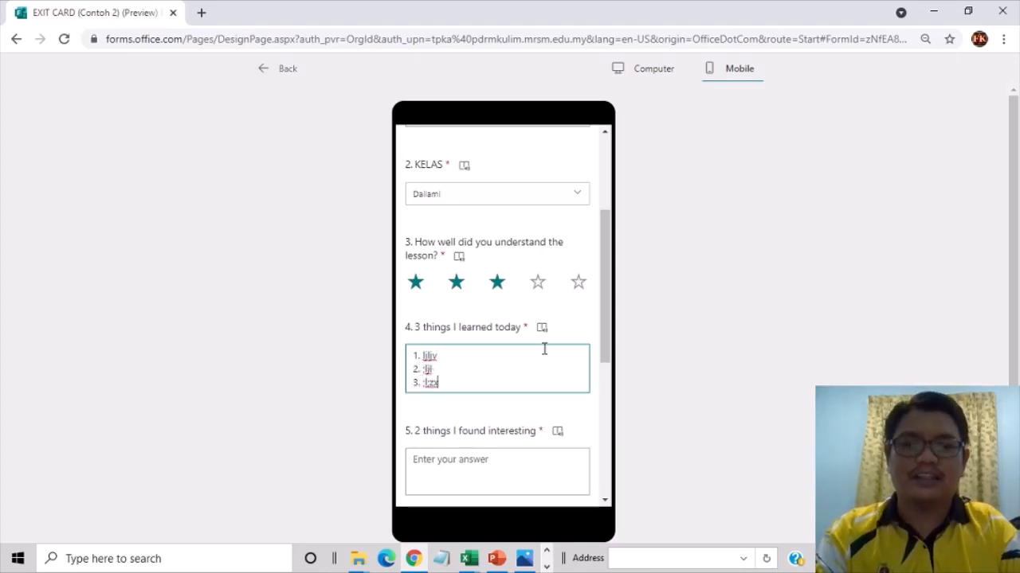
scroll(601, 410, down, 3)
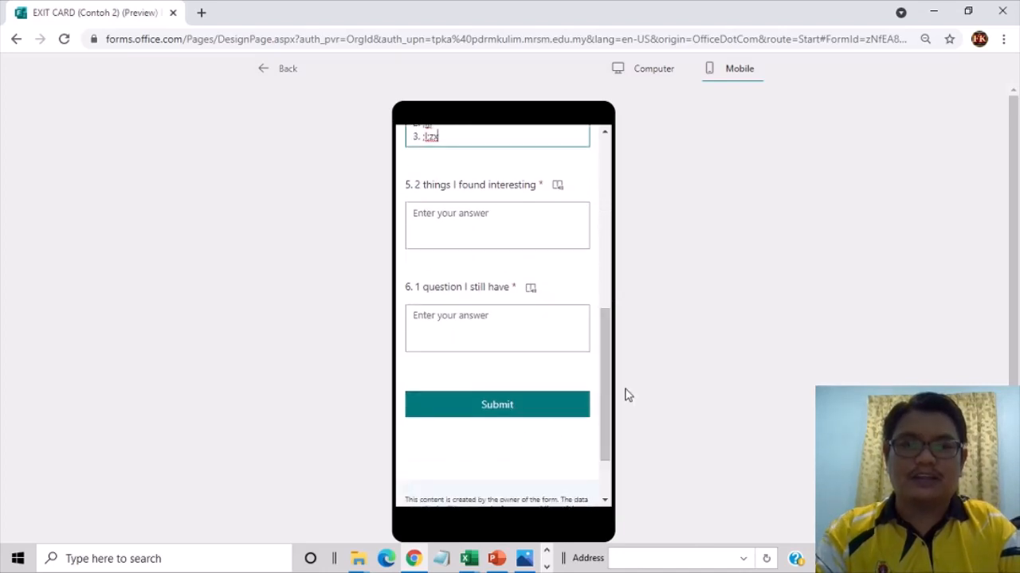
click(283, 68)
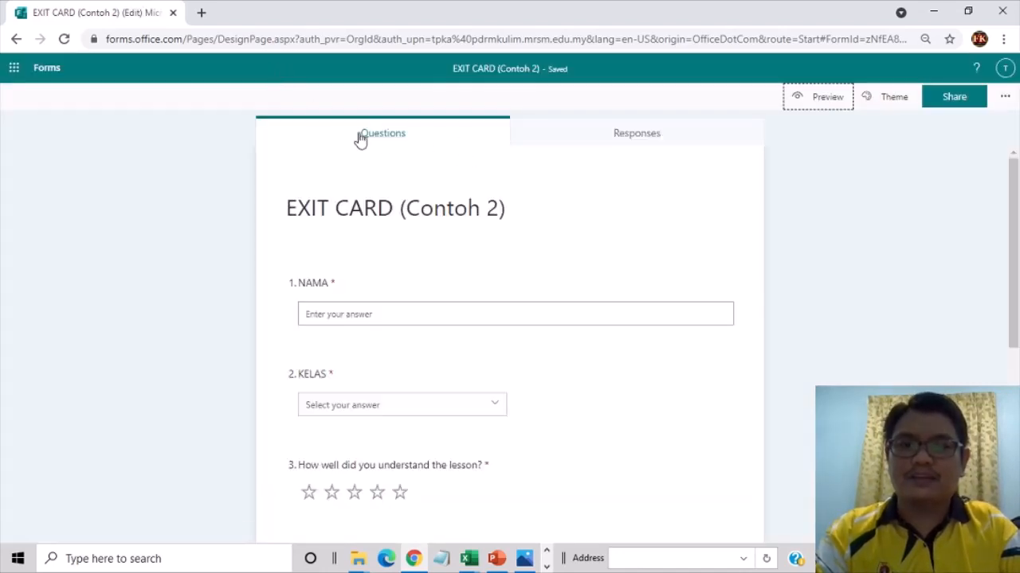
- Return to the forms list and reopen EXIT CARD (Contoh 2) from the pinned forms
click(50, 71)
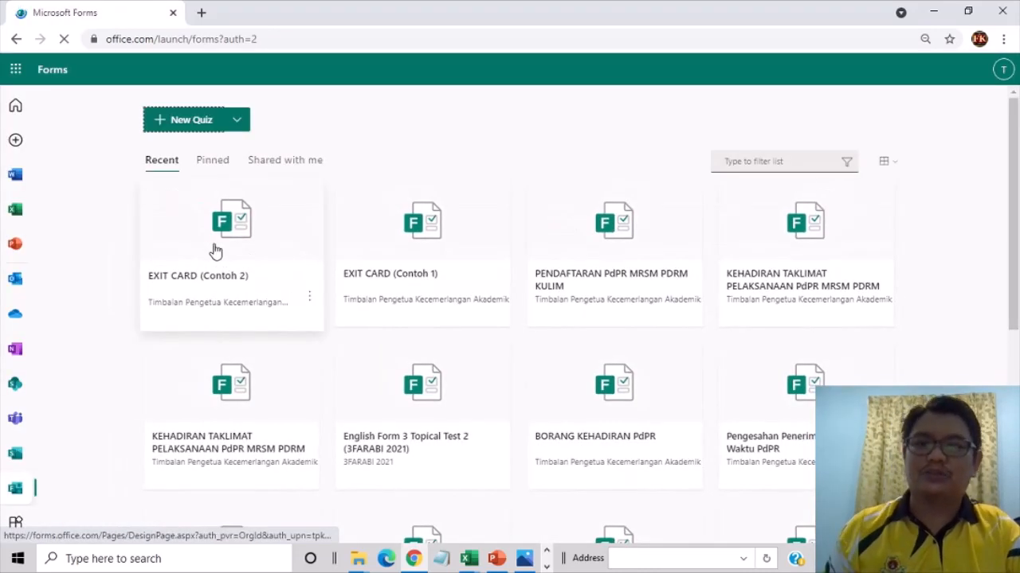
click(212, 161)
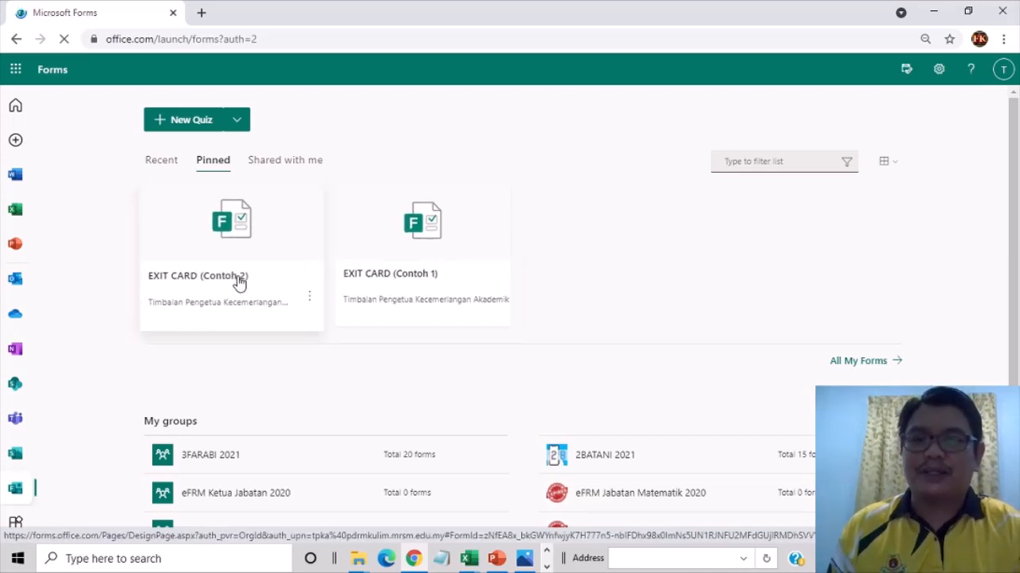
click(259, 213)
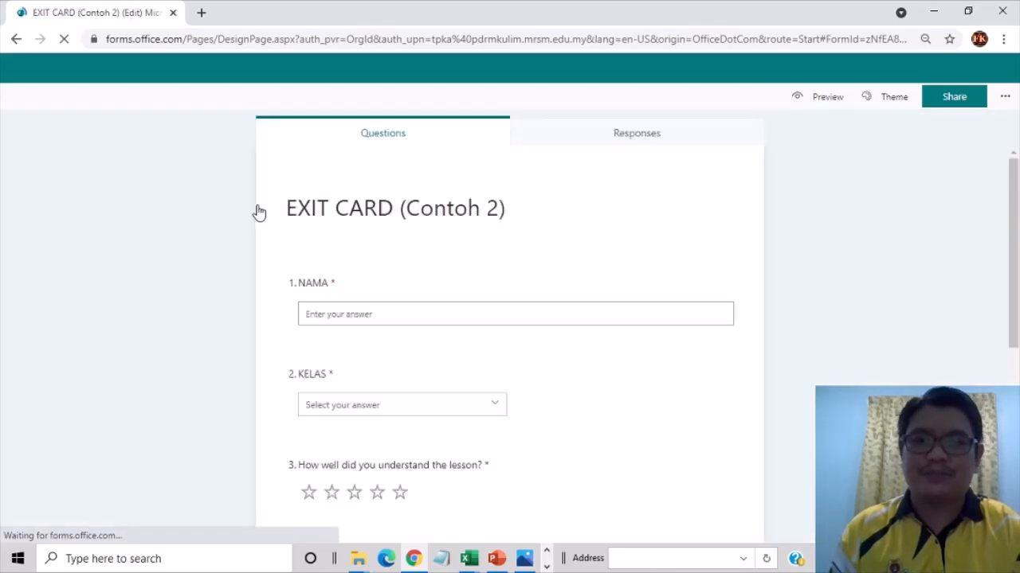
- Shorten the response link of EXIT CARD (Contoh 2) and copy it for sharing
click(955, 99)
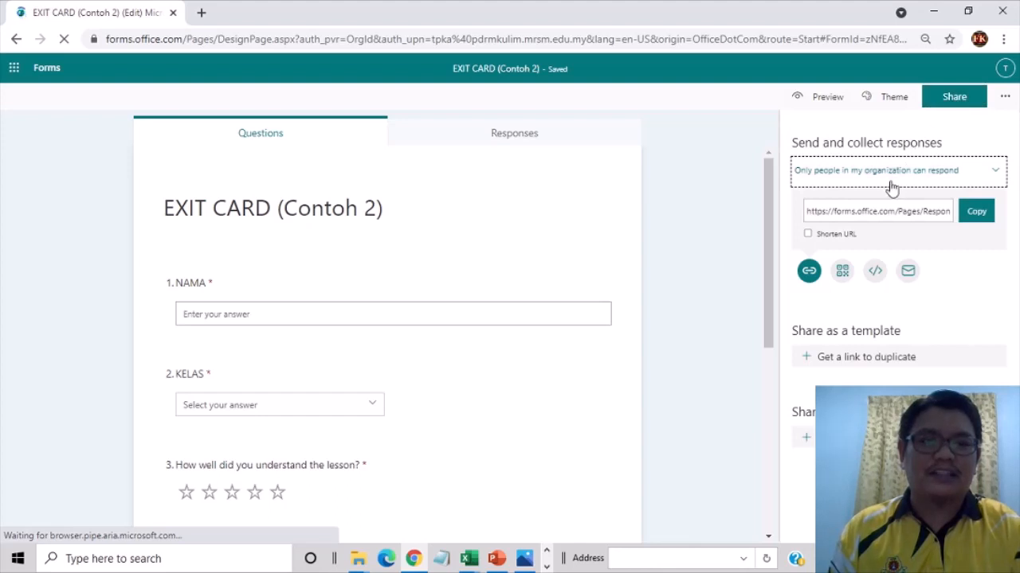
click(810, 236)
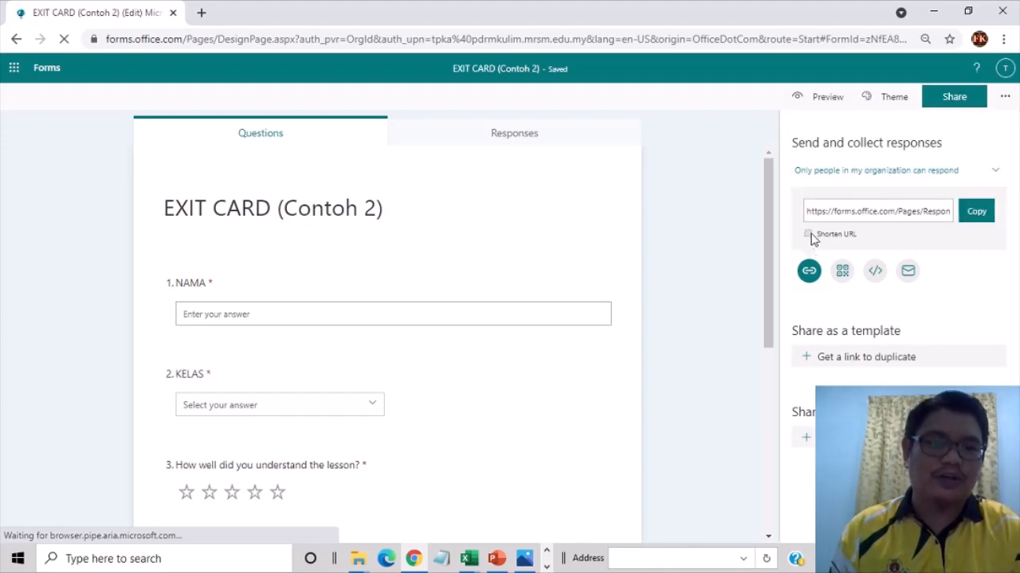
click(977, 213)
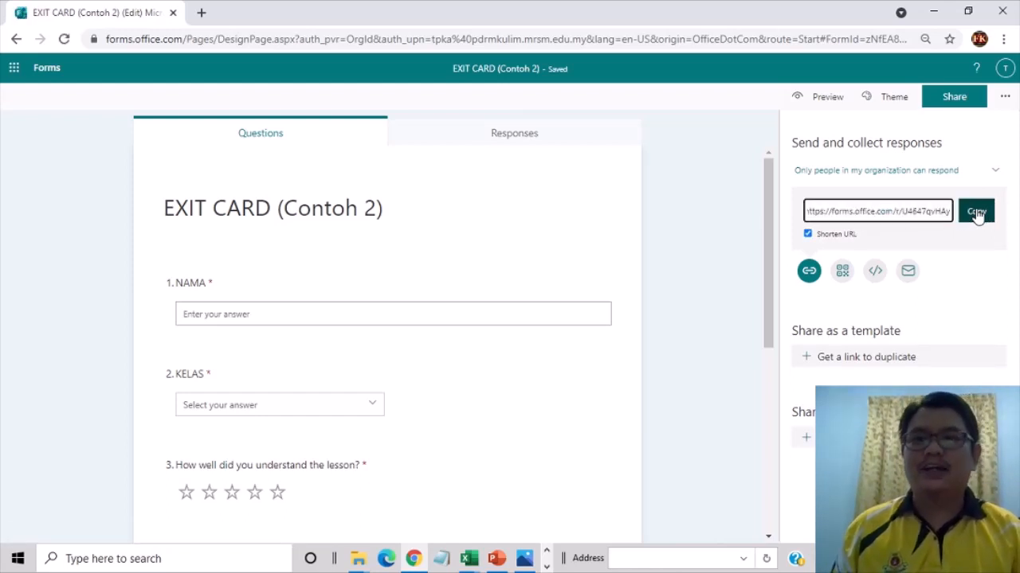
- Close the sharing options and return to the list of pinned forms
click(950, 100)
click(47, 69)
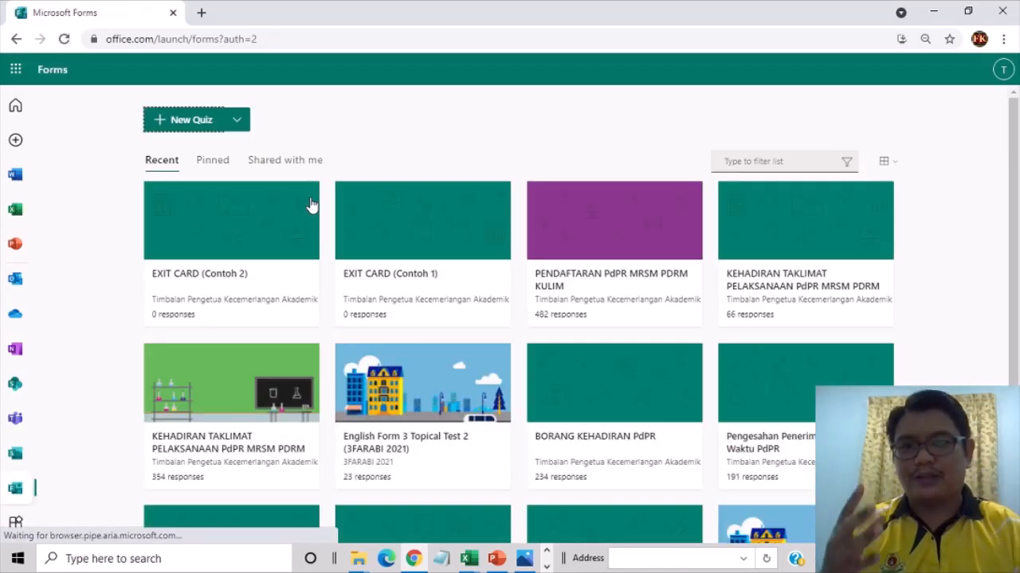
click(209, 167)
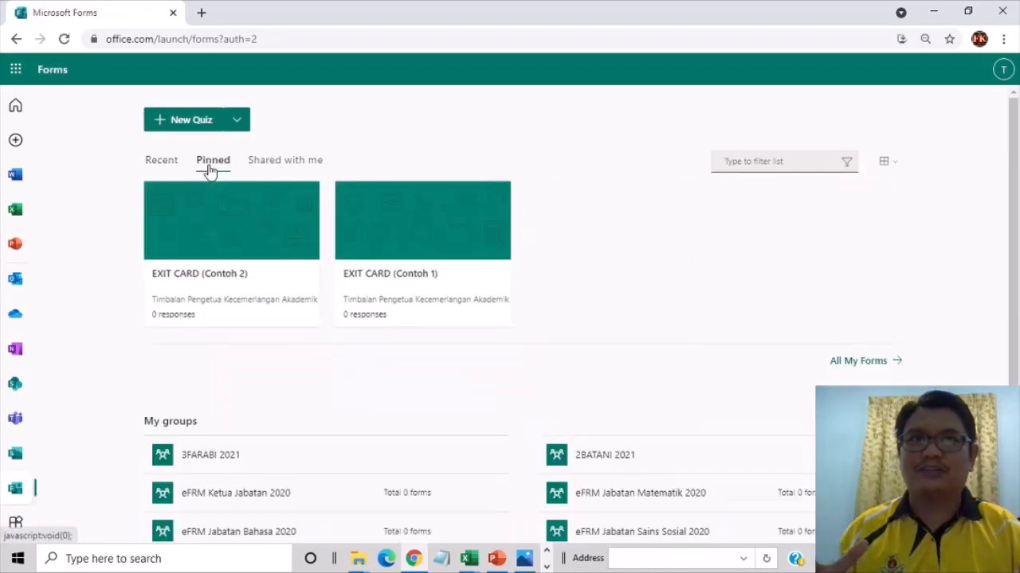